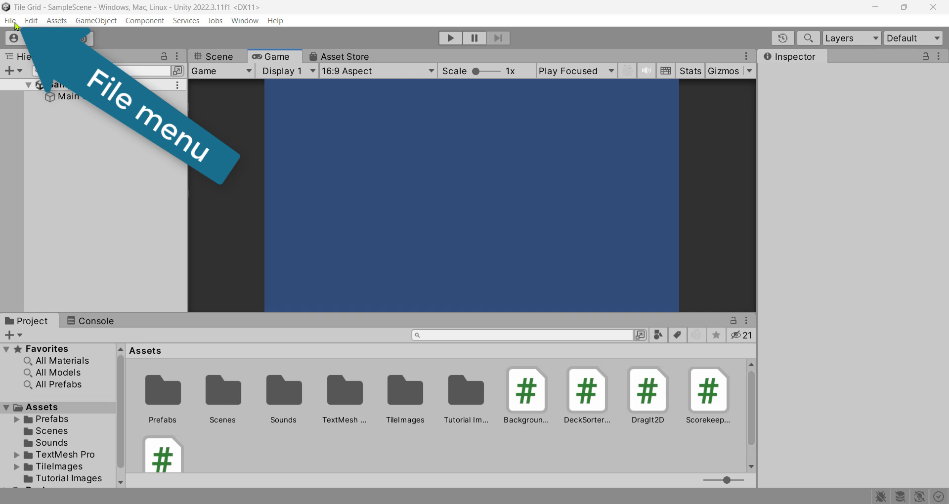
Step: Open the TileGridStarterScene scene from the project's Assets > Scenes folder
left_click(10, 20)
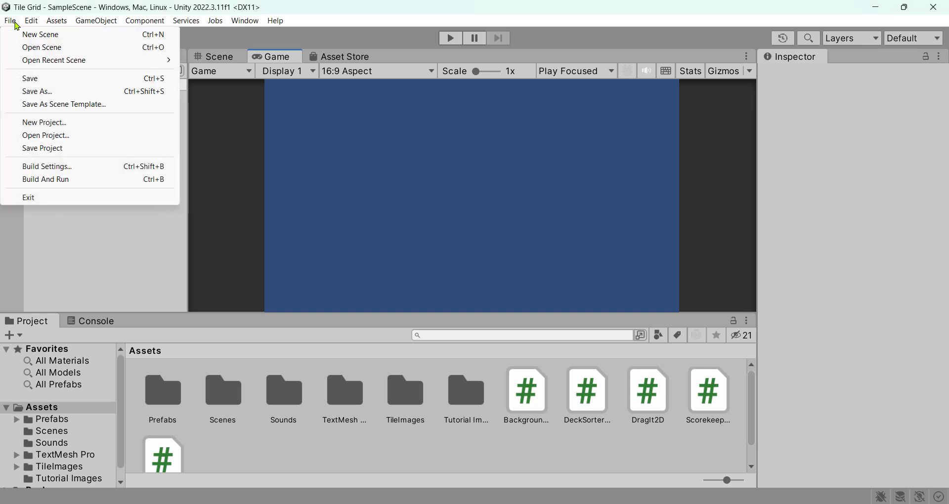
left_click(50, 51)
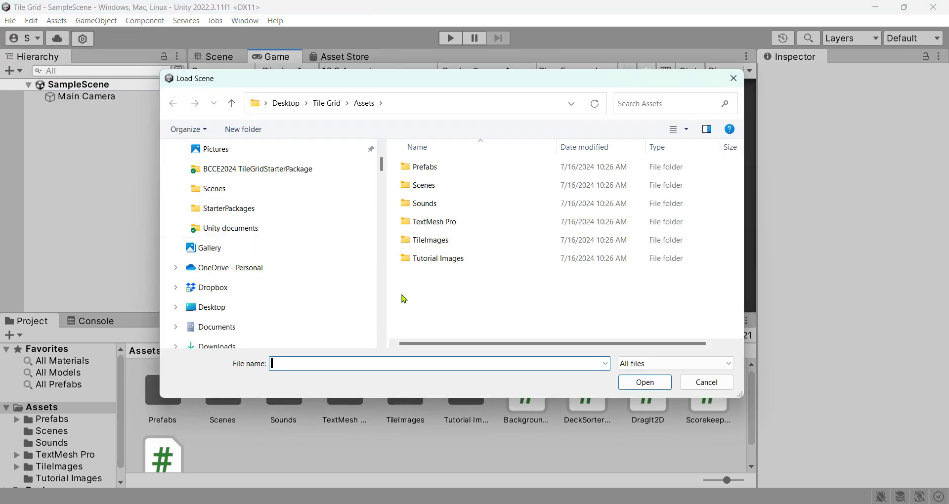
double_click(456, 191)
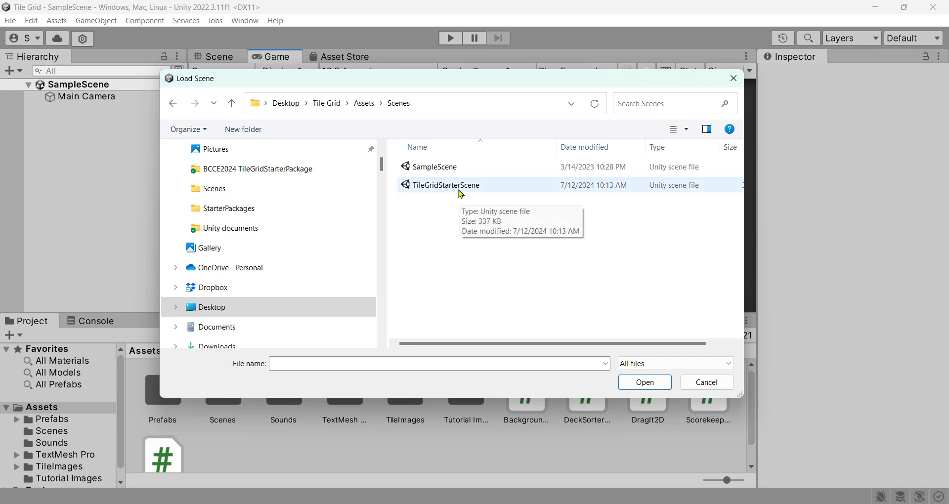
left_click(459, 191)
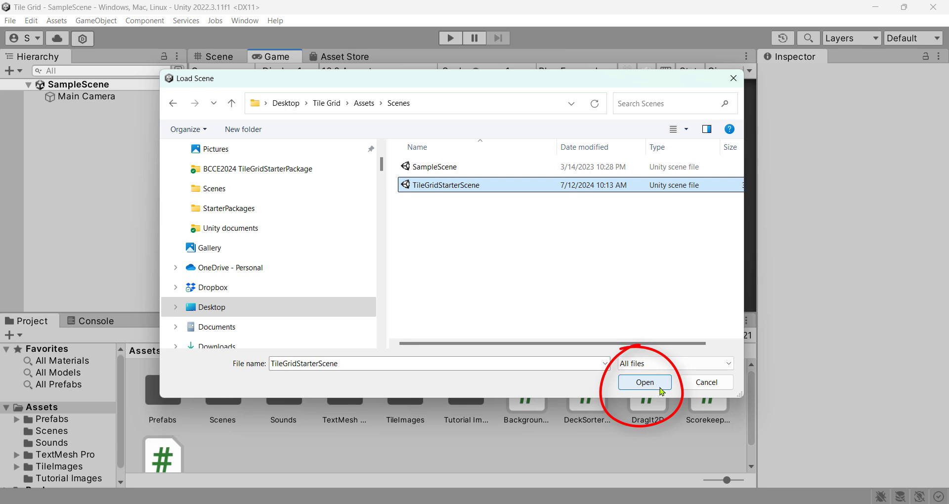
left_click(645, 382)
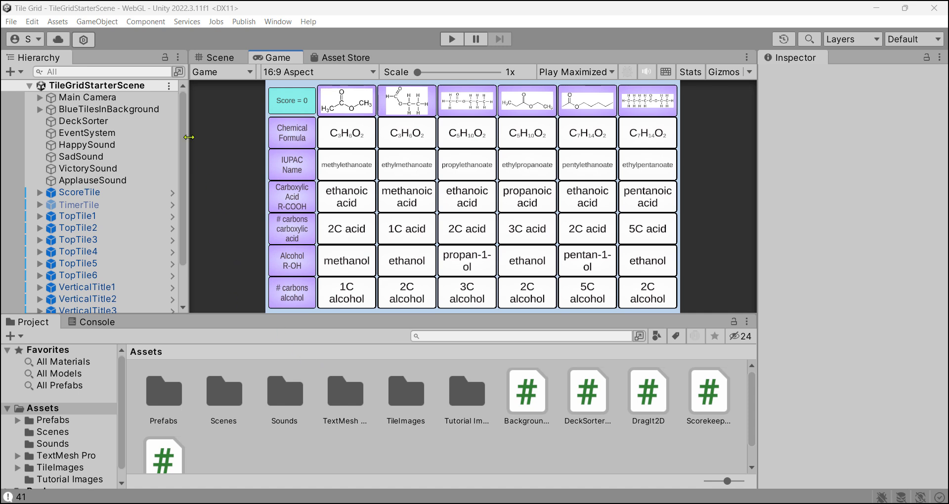
Step: Save a copy of the open scene in the Scenes folder under the name Experimental Scene
left_click(13, 22)
mouse_move(32, 22)
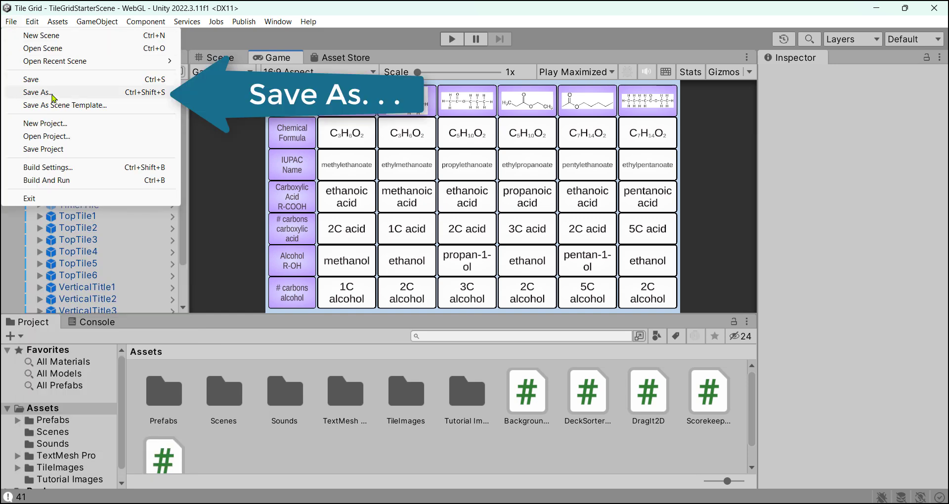
left_click(54, 94)
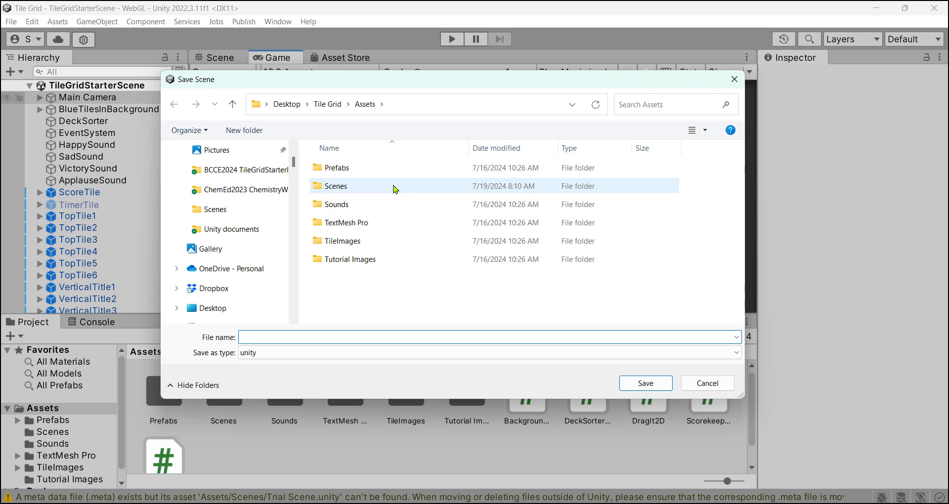
double_click(396, 188)
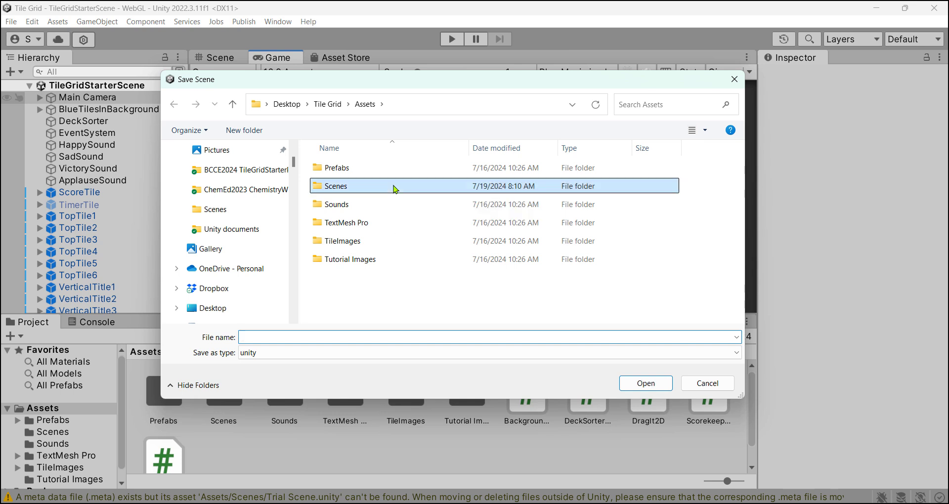
left_click(296, 338)
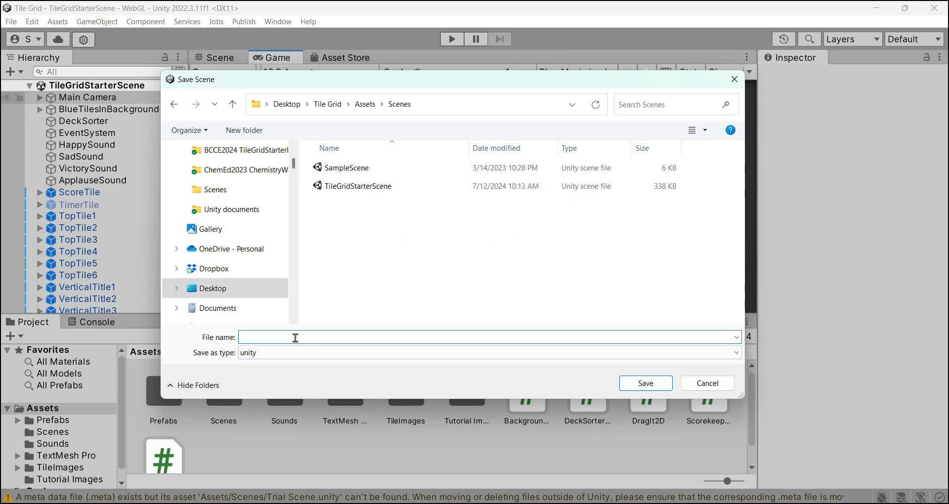
type("Experimental Scene")
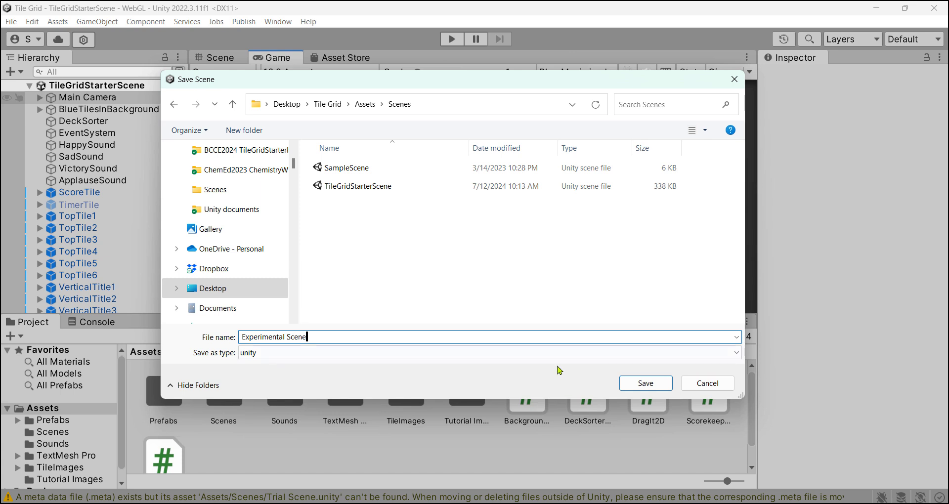
left_click(653, 384)
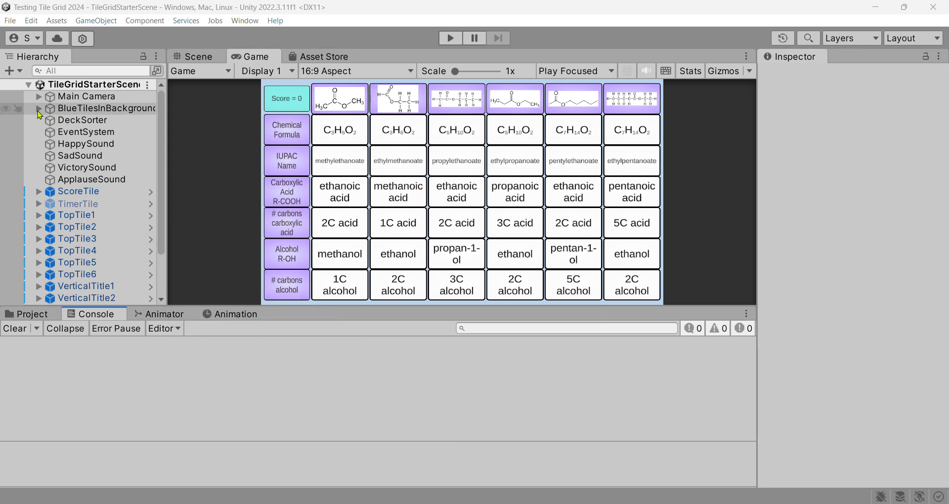
Step: Expand ScoreTile, its Canvas and its Button to examine their child objects, and collapse ScoreTile again
left_click(38, 192)
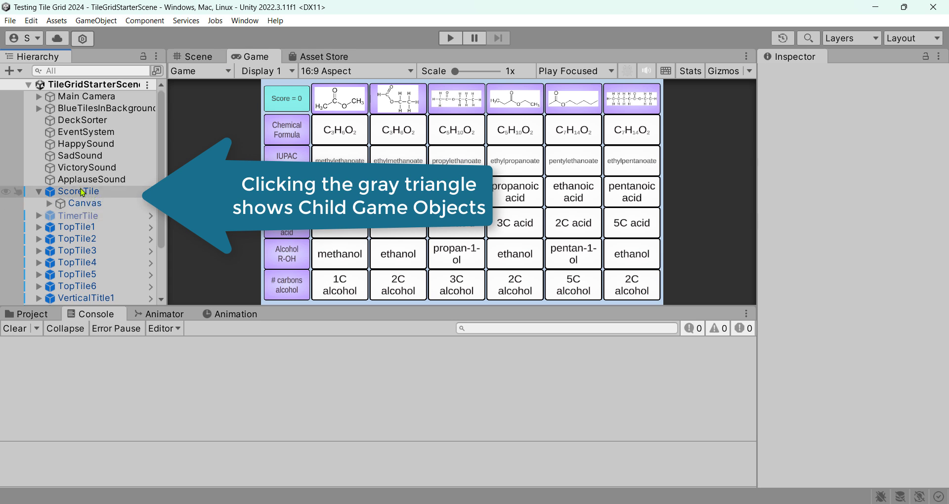
left_click(50, 205)
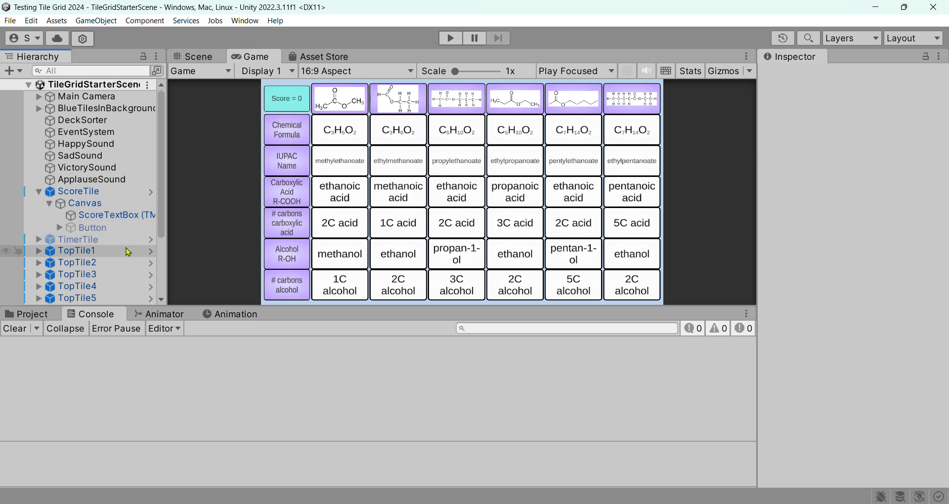
left_click(60, 228)
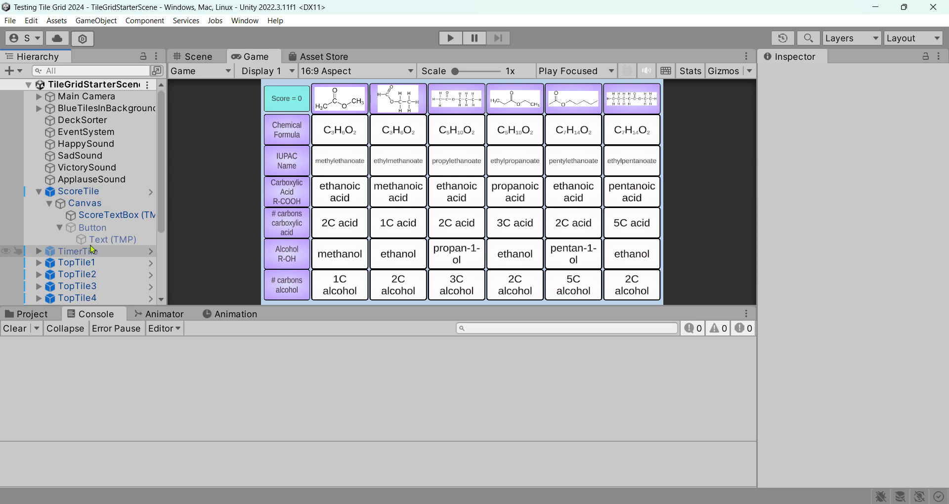
left_click(39, 192)
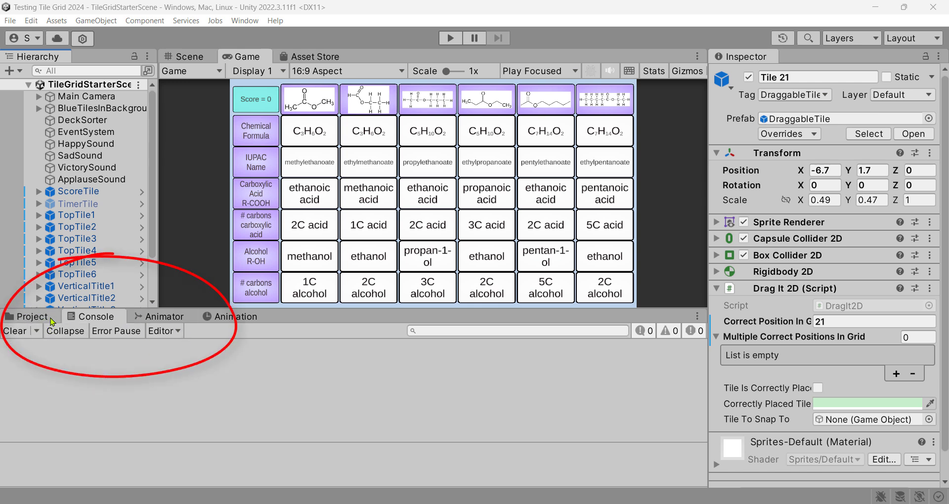
Step: Look through the project's Assets folder and the Console, Animator and Animation views, ending on the Console
left_click(33, 317)
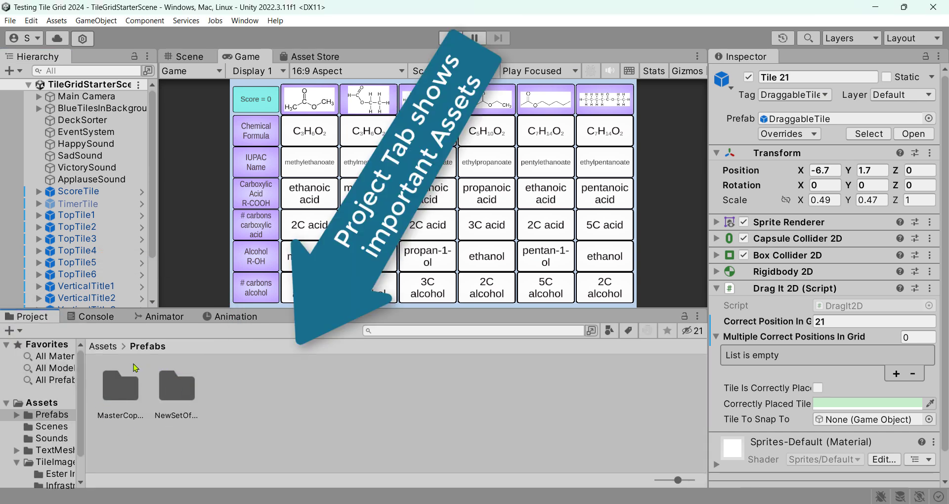
left_click(102, 347)
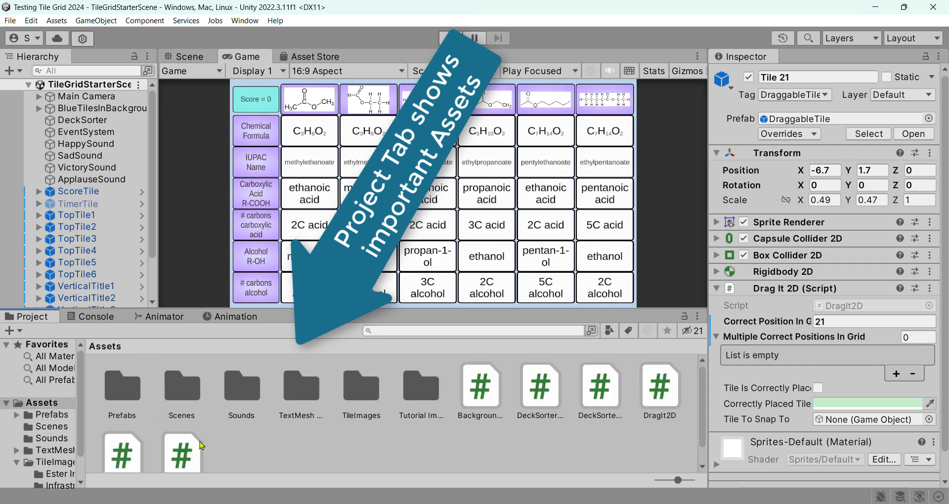
left_click(93, 320)
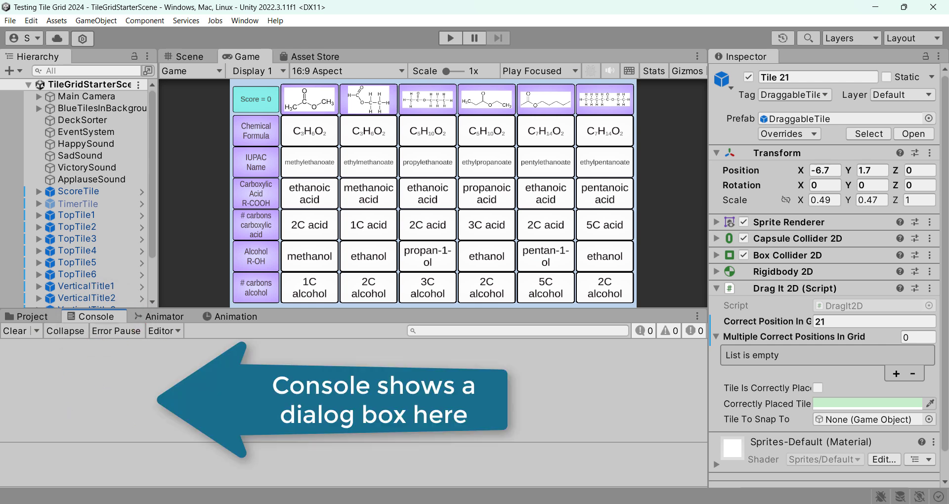
left_click(170, 320)
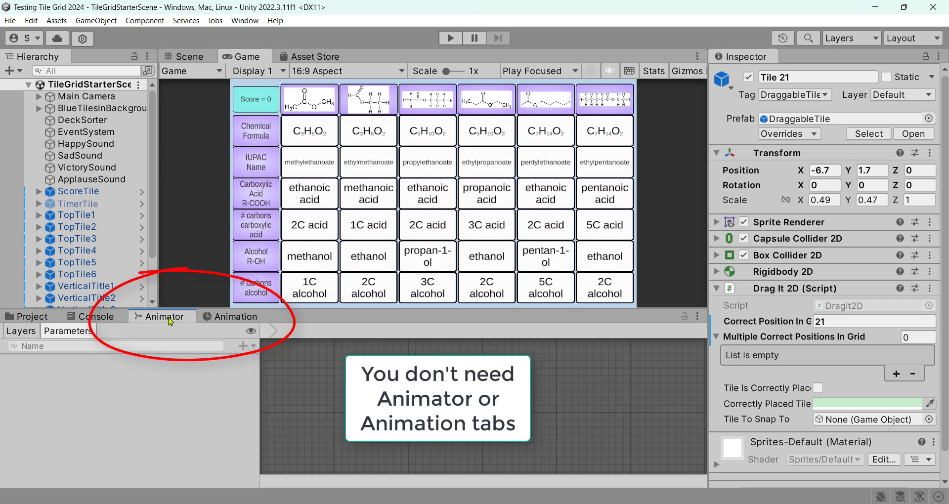
left_click(251, 322)
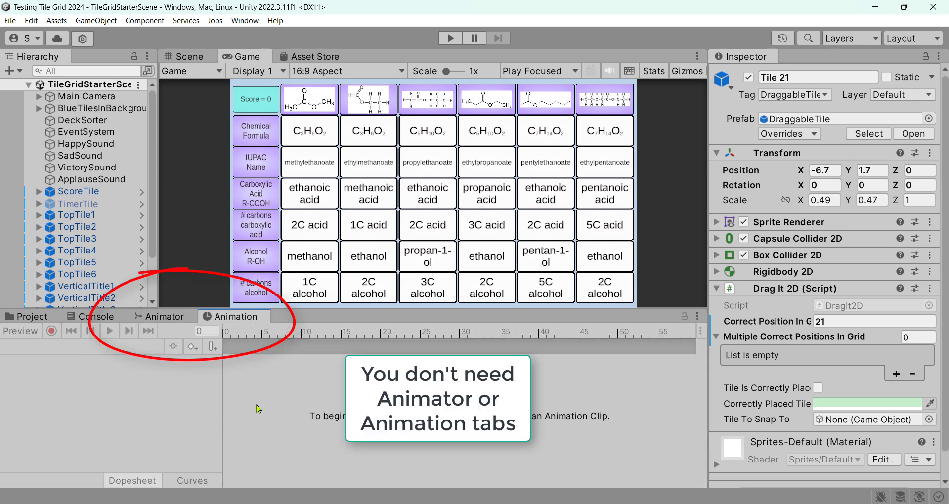
left_click(32, 319)
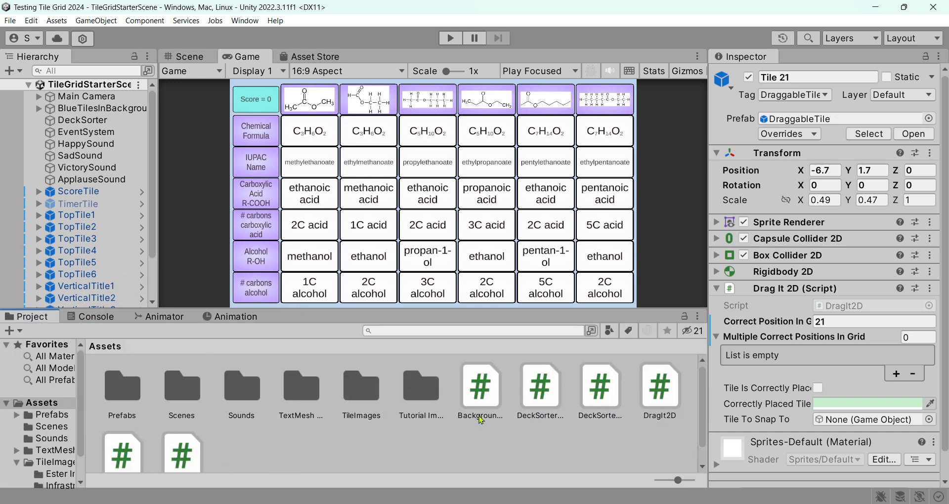
left_click(96, 317)
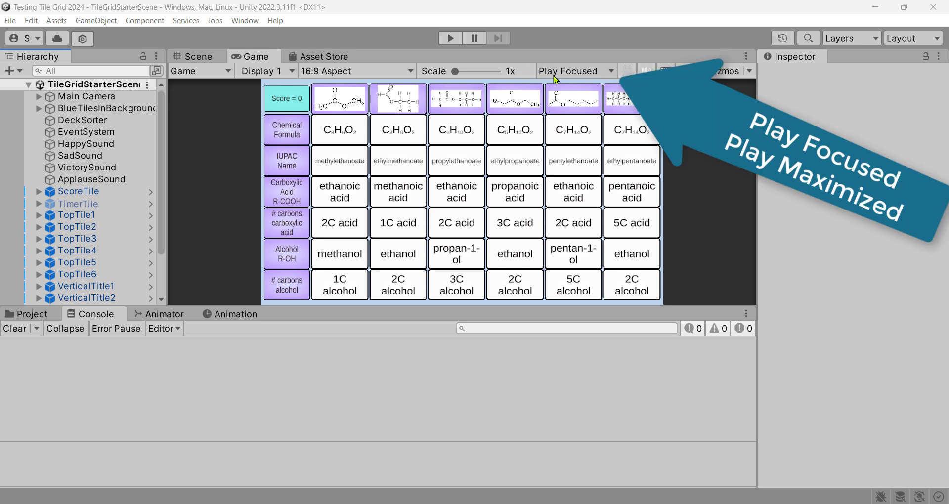
Step: Run the game in Play Maximized mode, place the C3H6O2 tile in the second column of the Chemical Formula row, and pause
left_click(612, 72)
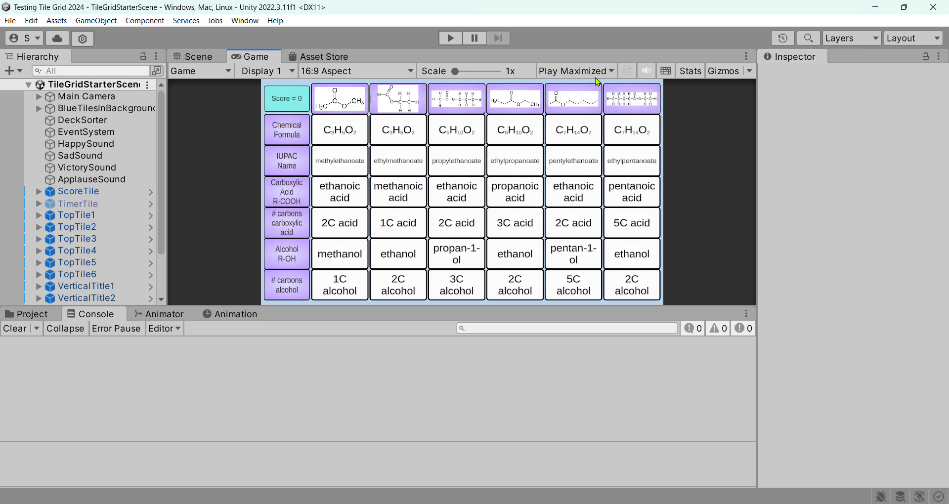
left_click(451, 39)
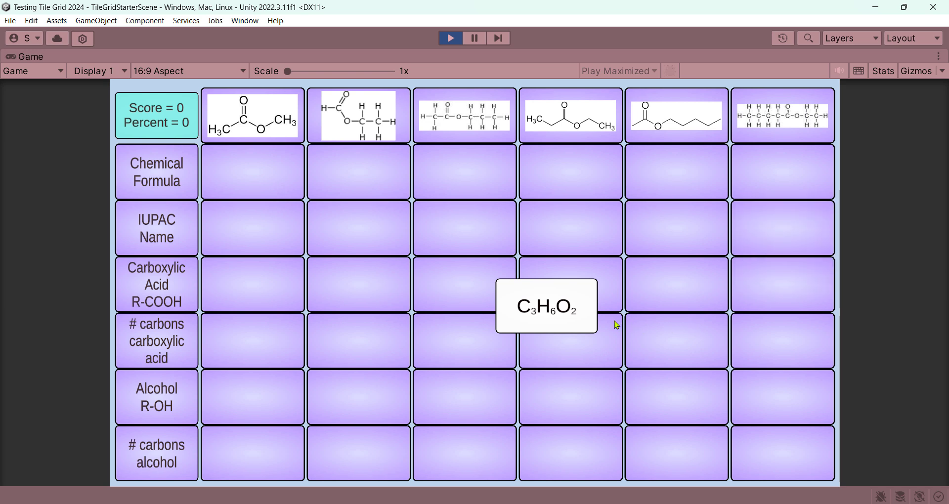
left_click_drag(573, 319, 369, 168)
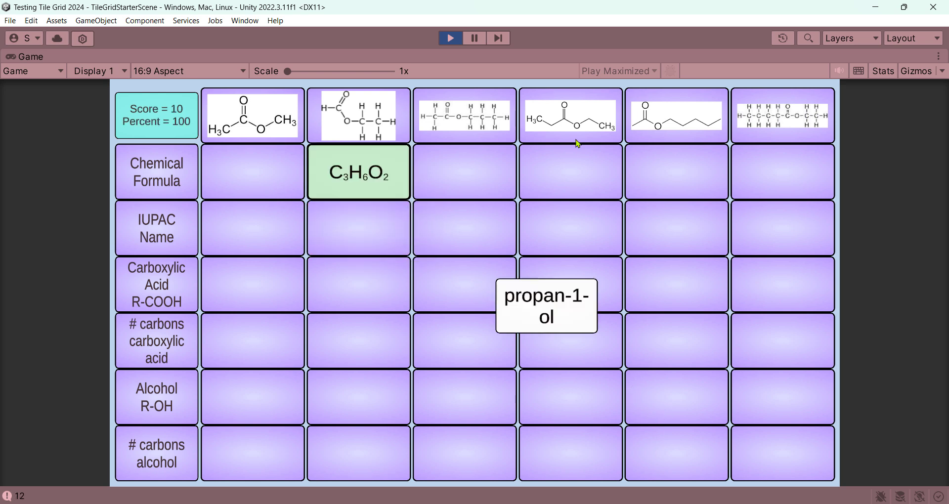
left_click(475, 38)
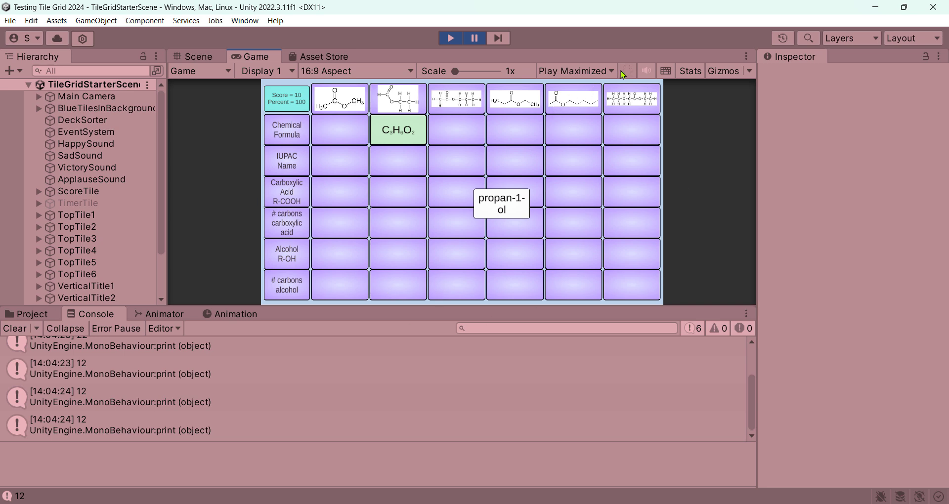
Step: Switch the game's play mode to Play Focused and resume the paused game
left_click(613, 72)
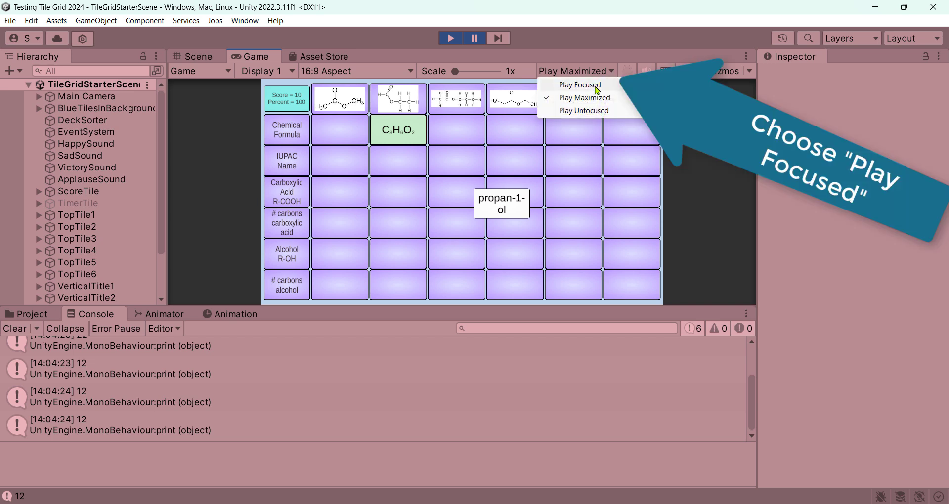
left_click(597, 86)
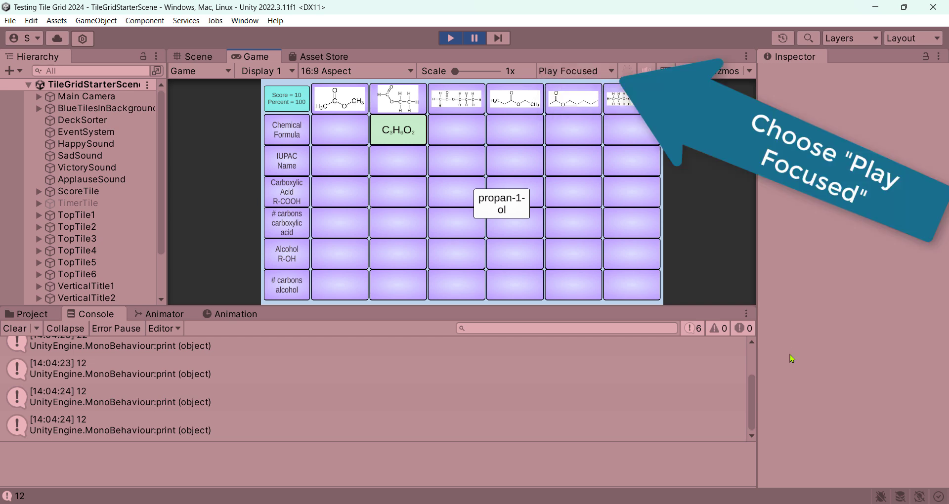
left_click(473, 39)
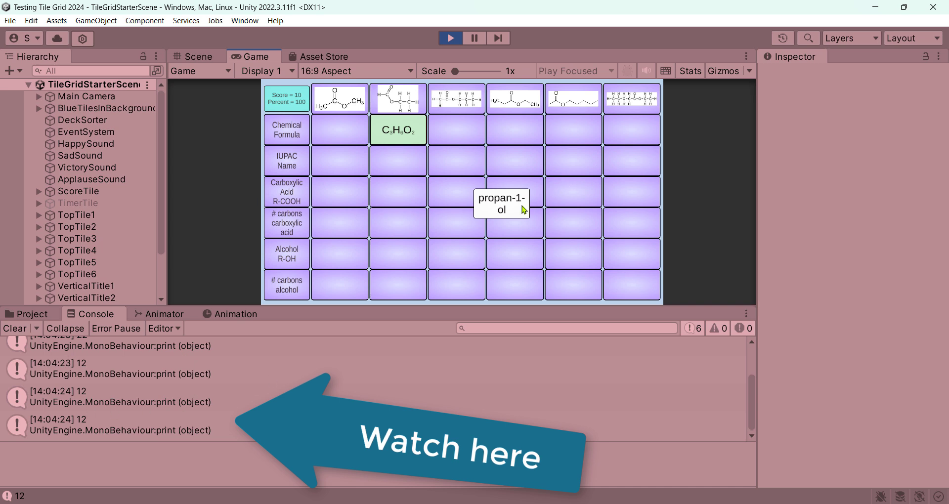
Step: Test the propan-1-ol tile over row 5, column 2, drop it in row 4, column 4, and stop the game
left_click_drag(523, 207, 397, 263)
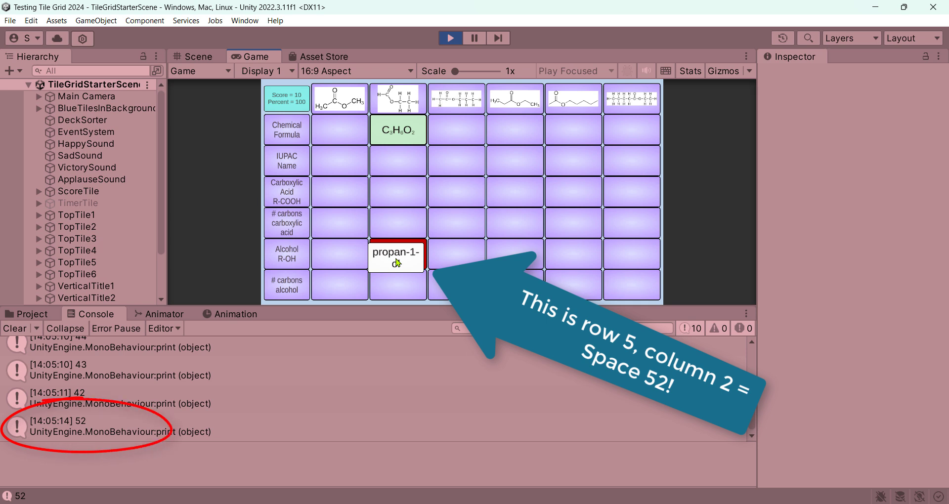
left_click_drag(397, 262, 518, 220)
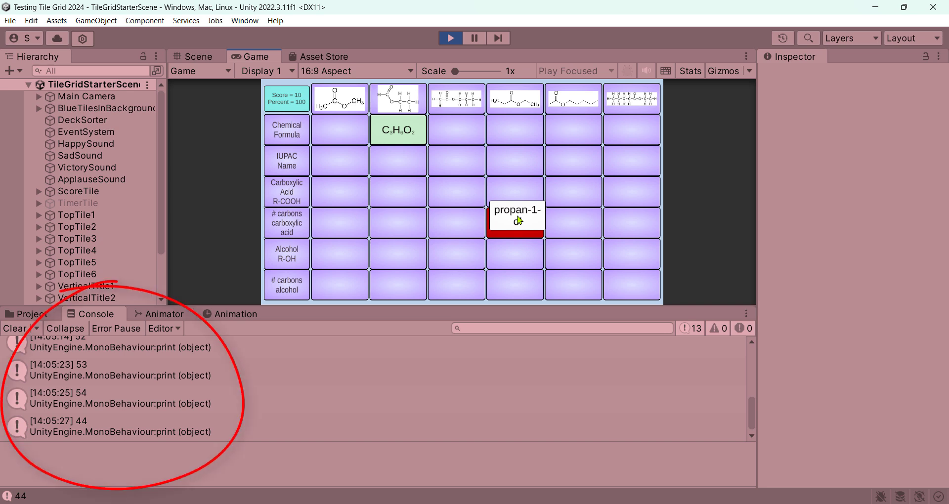
left_click_drag(520, 221, 519, 221)
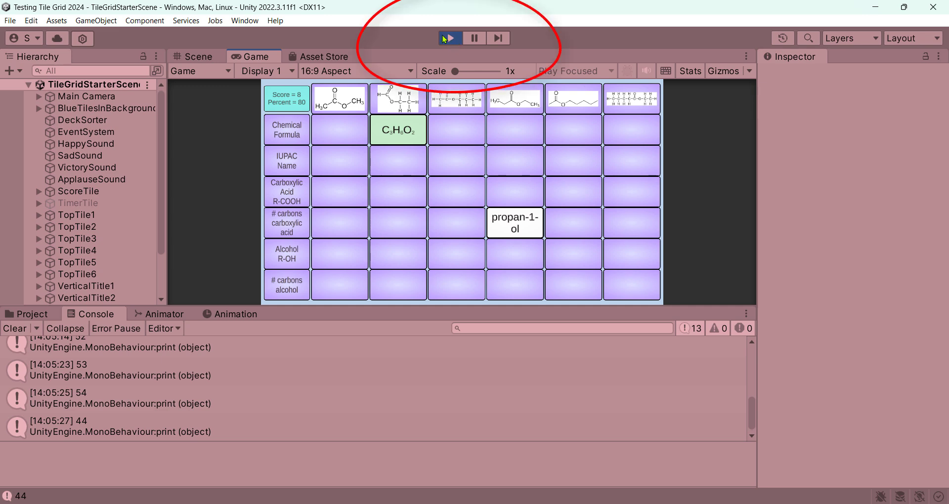
left_click(449, 39)
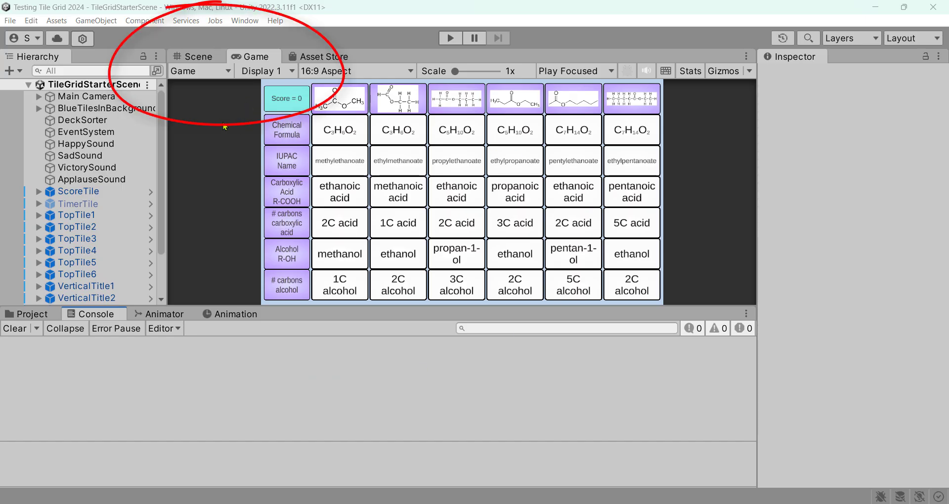
Step: Switch to the Scene view and inspect the tile grid up close, returning to a view of the whole grid
left_click(198, 57)
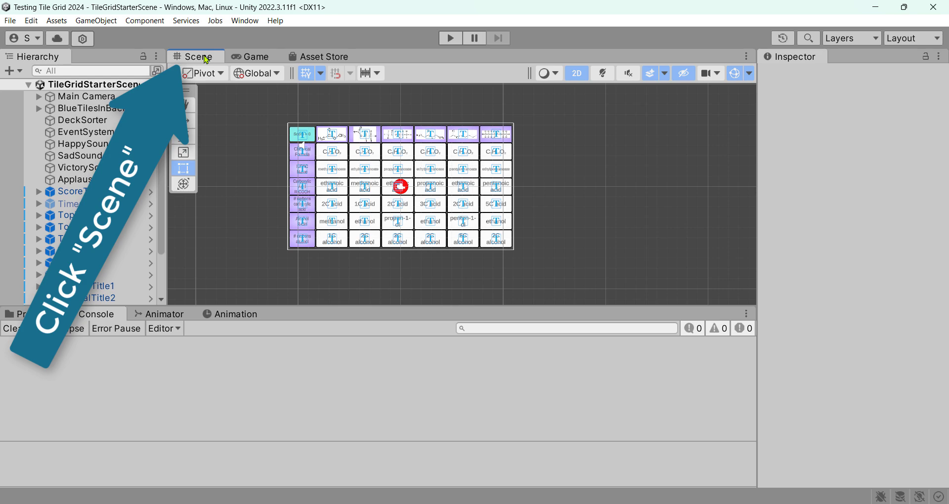
scroll(318, 156, "up", 10)
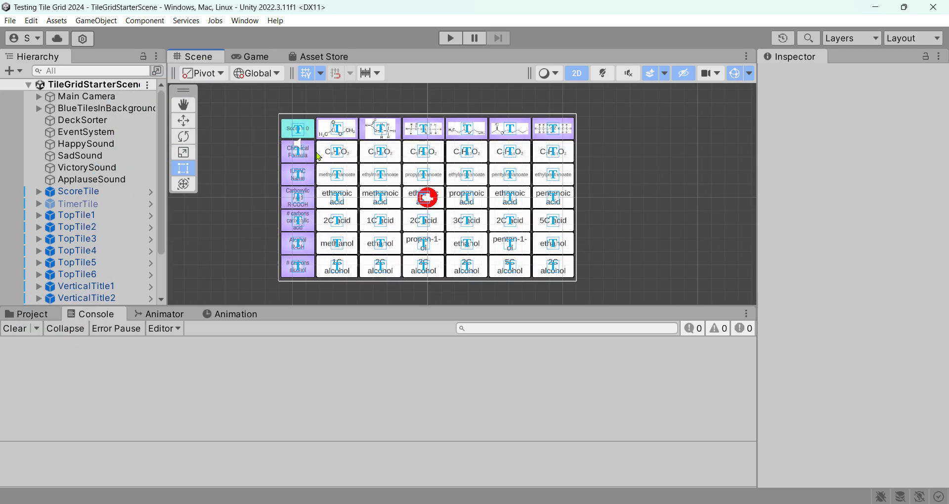
scroll(340, 170, "up", 5)
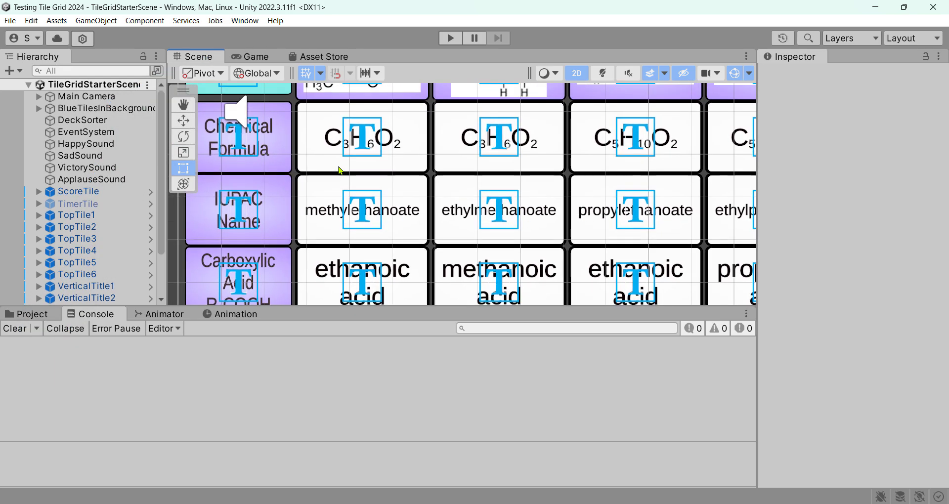
scroll(340, 170, "down", 5)
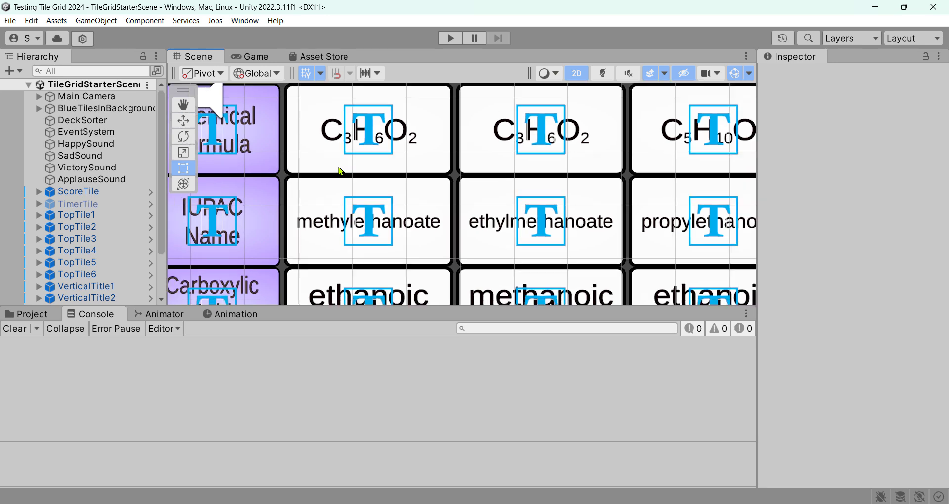
scroll(340, 171, "down", 4)
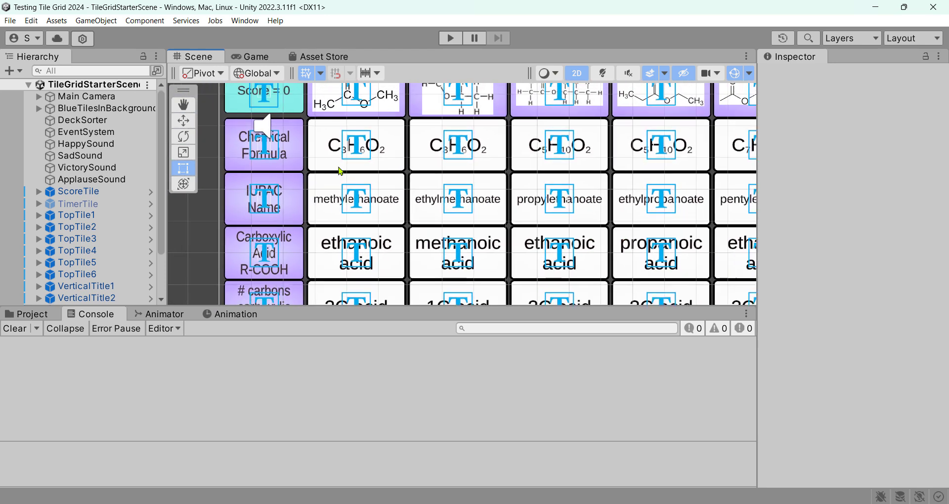
scroll(340, 170, "down", 5)
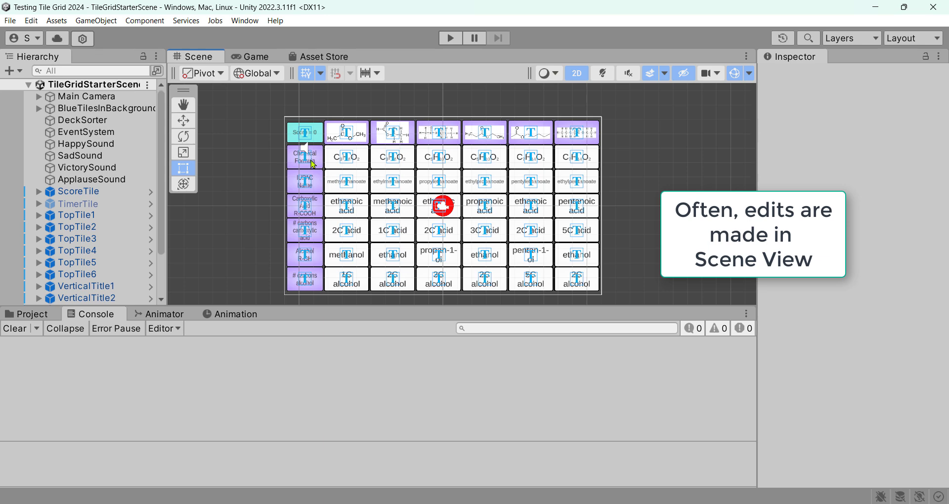
Step: Compare the grid in the Game and Scene views, ending in Scene, and pan the grid sideways with the View tool
left_click(256, 57)
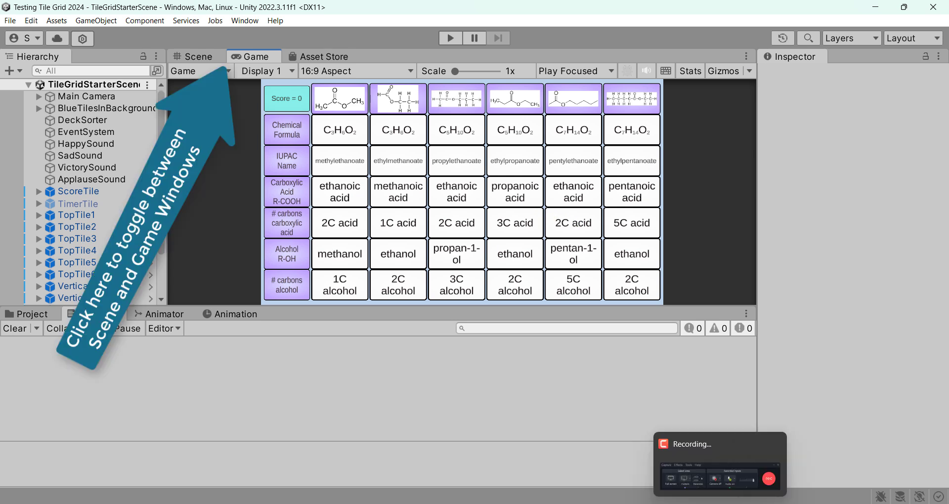
left_click(205, 62)
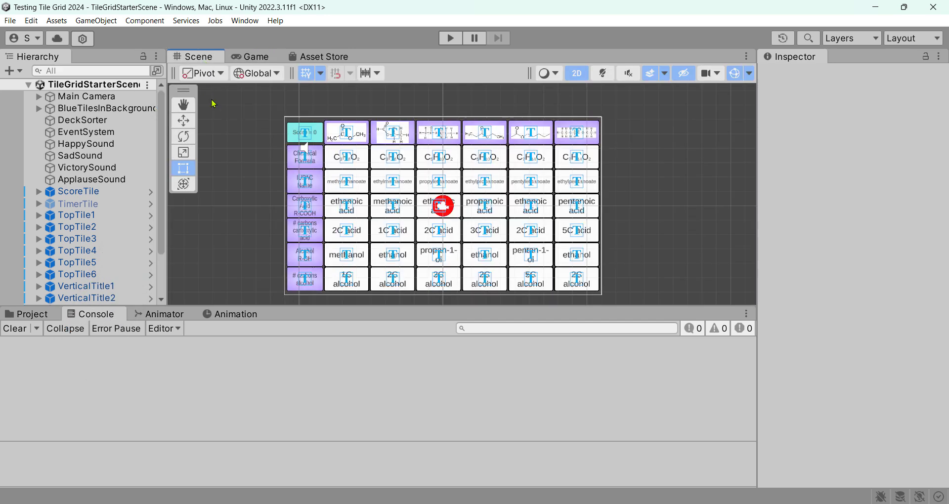
left_click(251, 56)
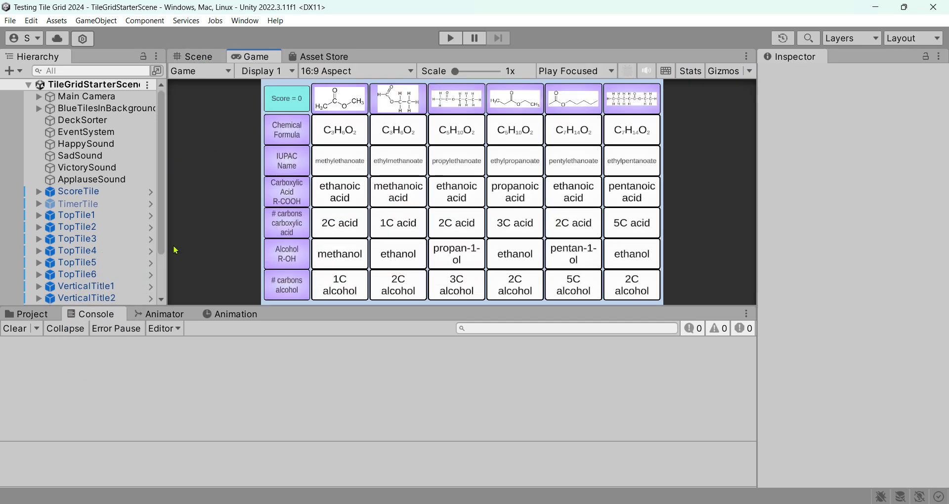
left_click(209, 57)
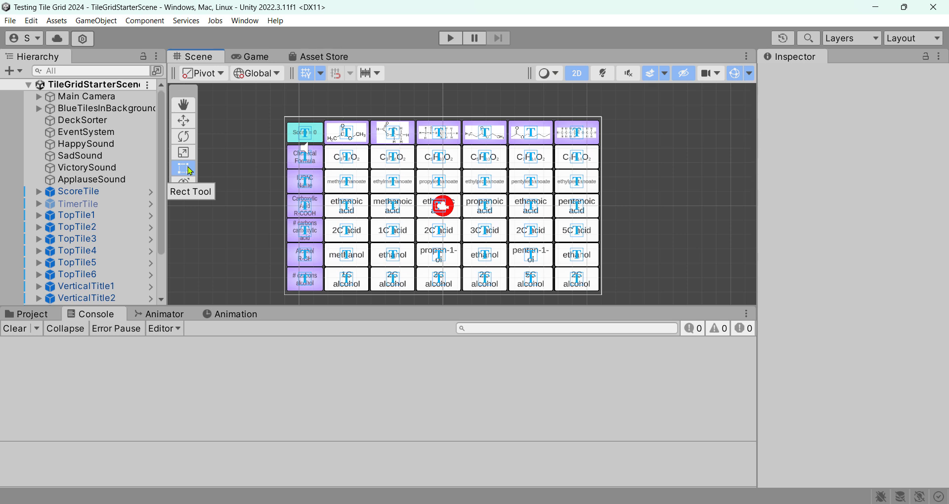
left_click(184, 105)
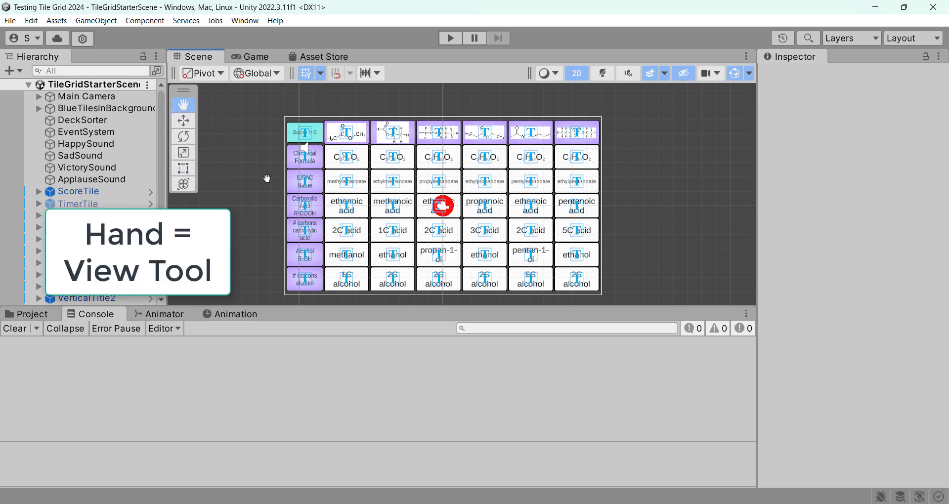
left_click_drag(267, 179, 335, 173)
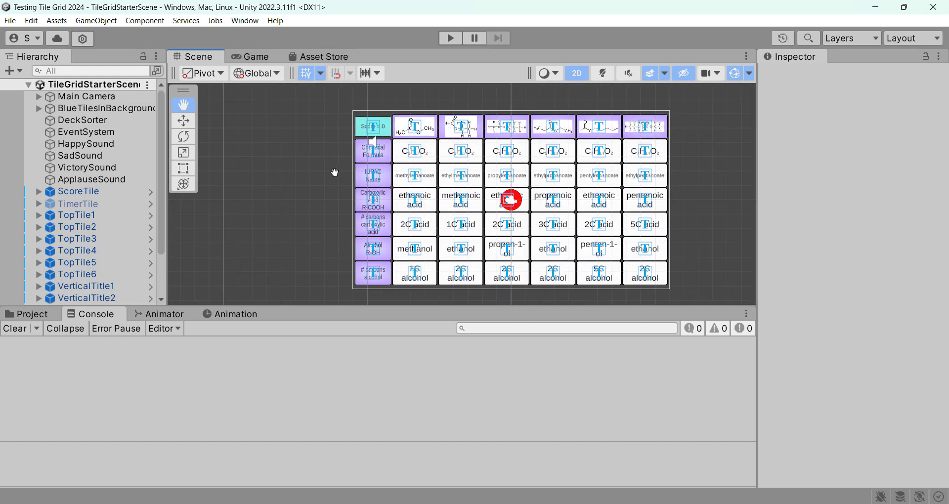
Step: Try moving the "# carbons alcohol" title tile out of the grid to about X -14.34, Y -1.9, and undo the move
left_click(183, 120)
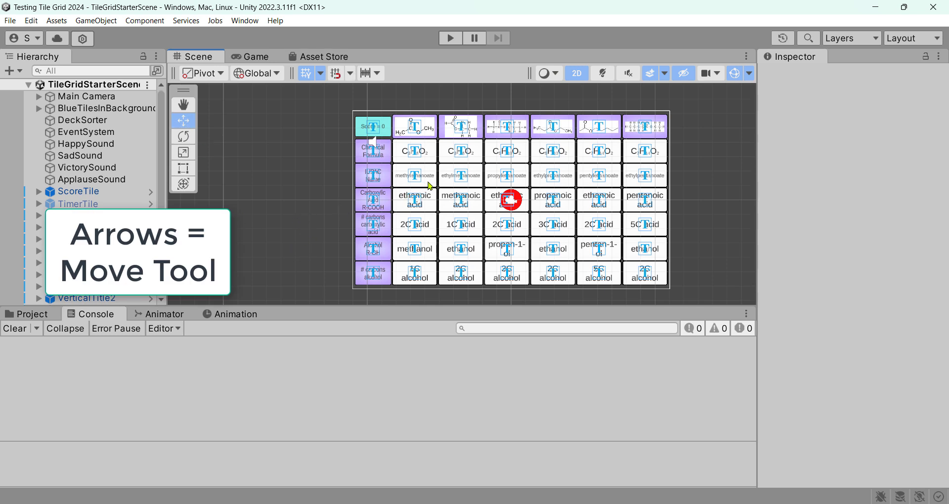
left_click(384, 284)
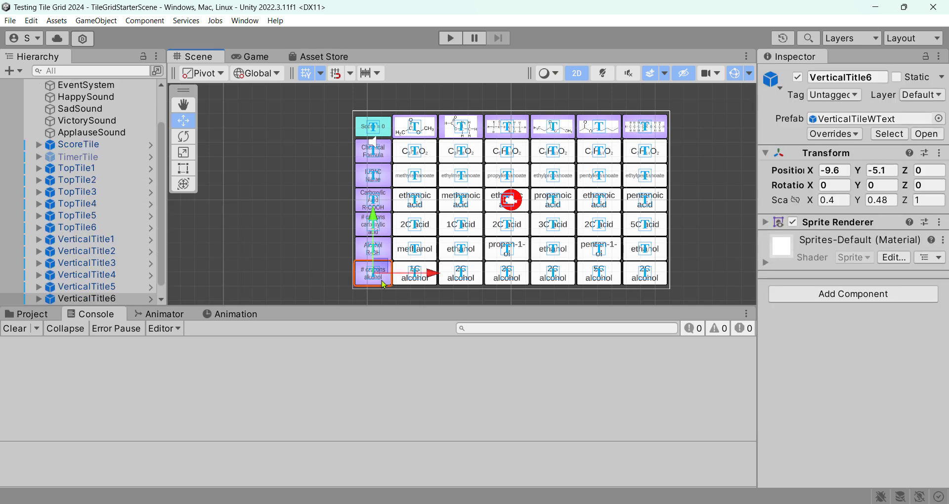
left_click_drag(383, 267, 316, 226)
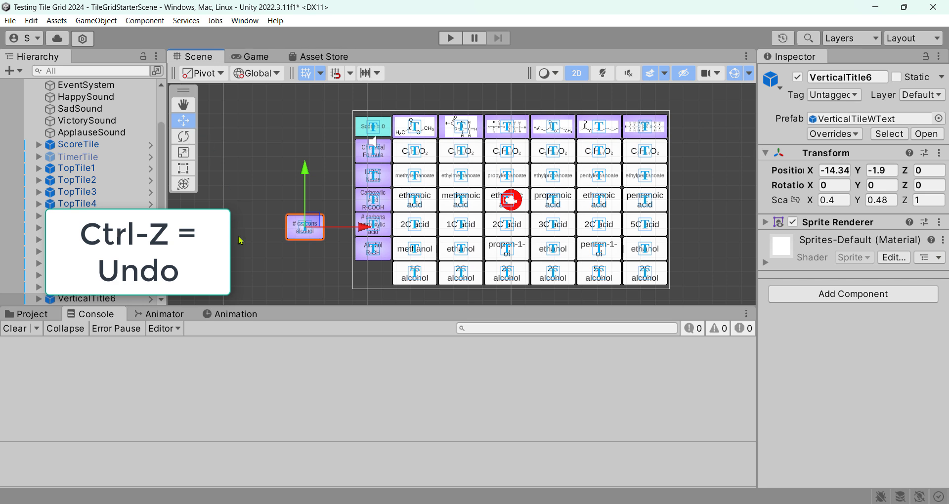
key("ctrl+z")
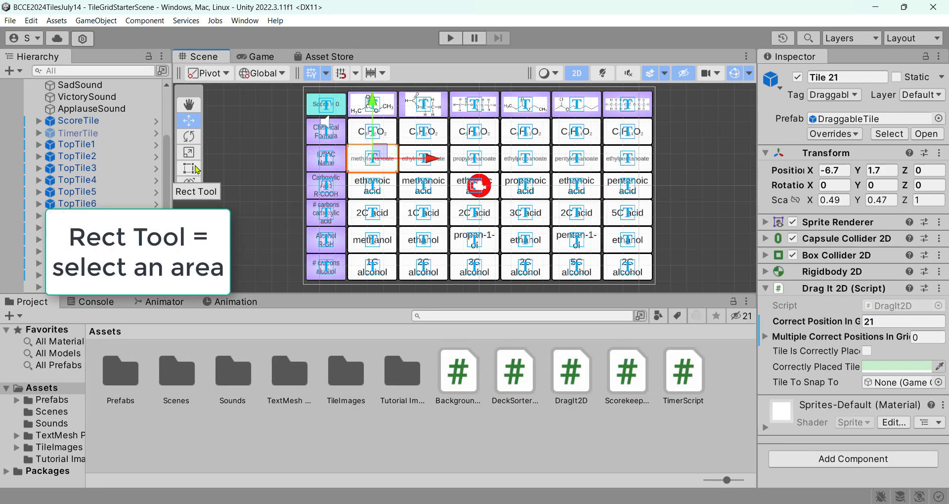
Step: Use the Rect Tool to area-select the title tiles and first two tile columns from the IUPAC Name row downward
left_click(189, 168)
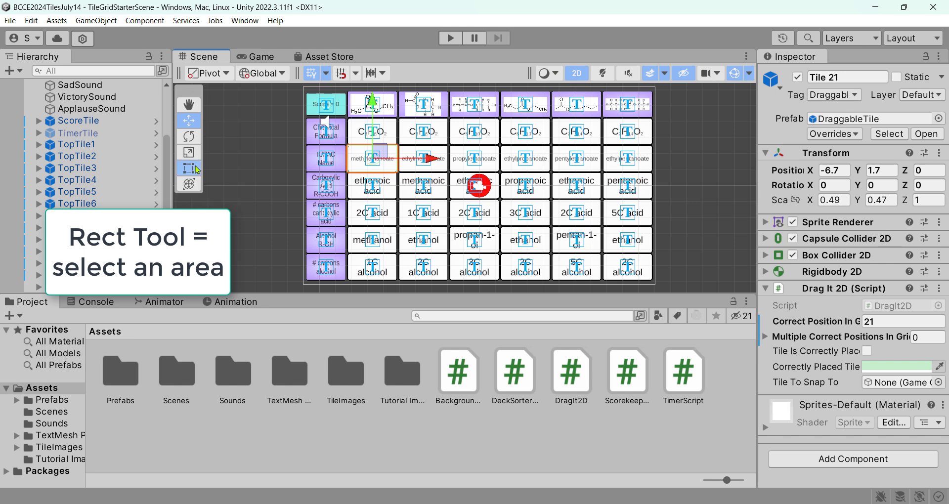
left_click_drag(275, 143, 453, 292)
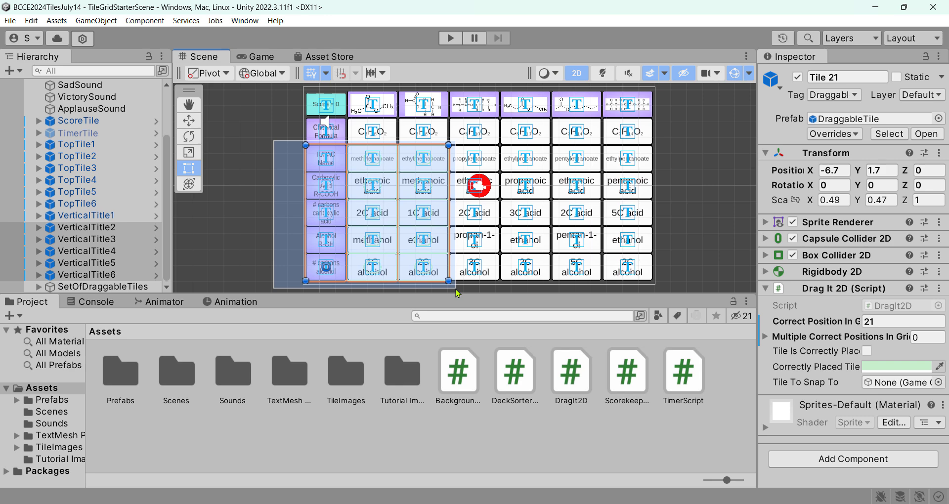
left_click_drag(456, 290, 456, 290)
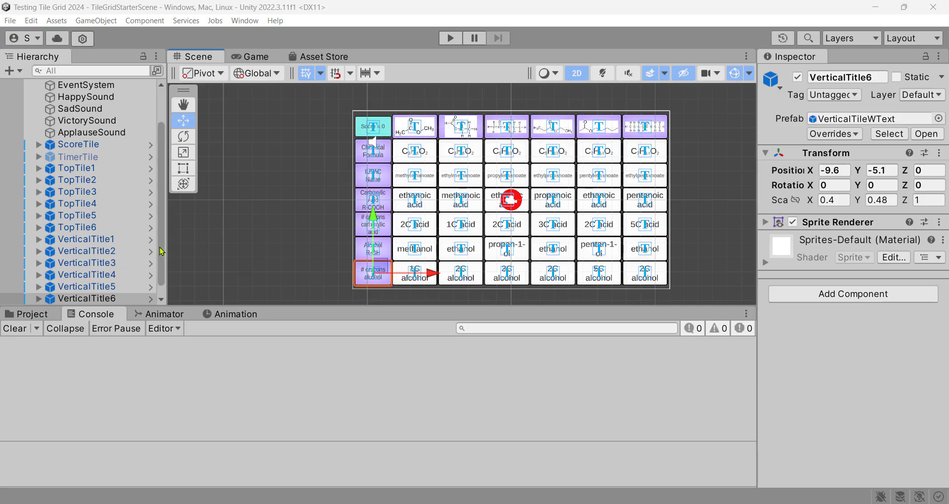
Step: Expand the Sprite Renderer settings of VerticalTitle6 for viewing and collapse them again
scroll(160, 251, "down", 1)
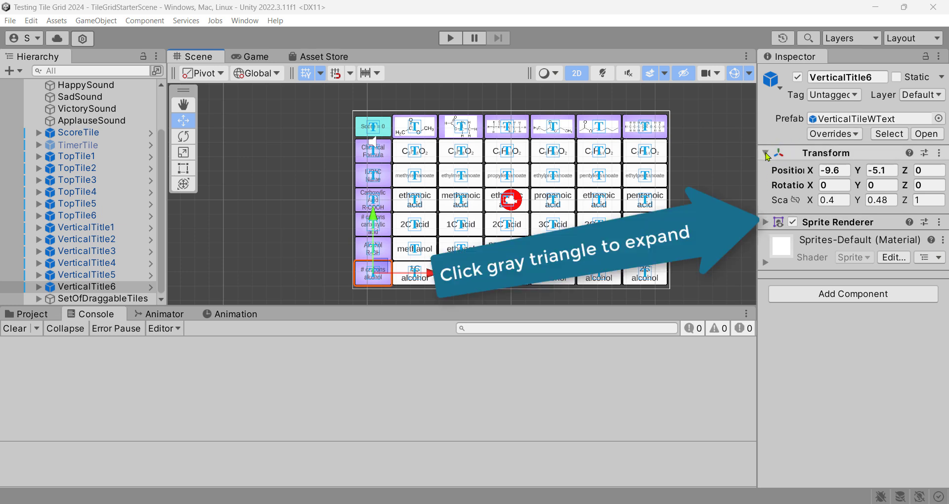
left_click(764, 223)
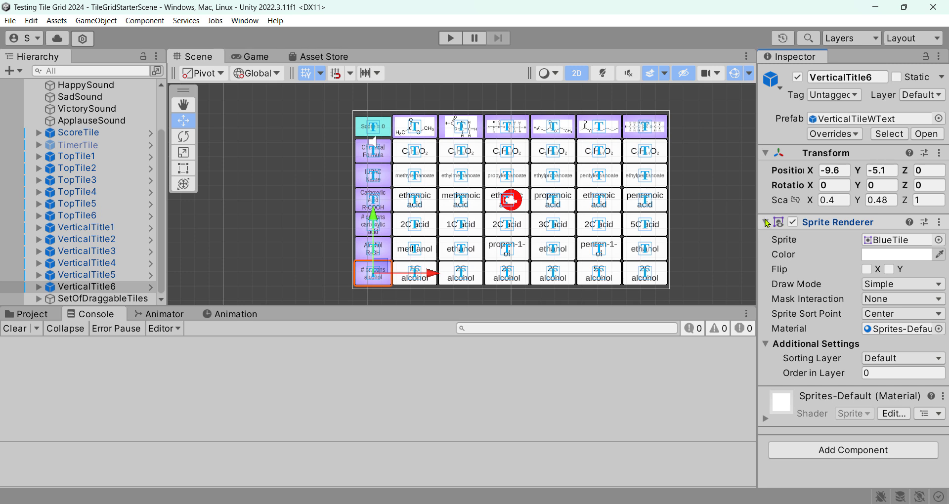
left_click(765, 222)
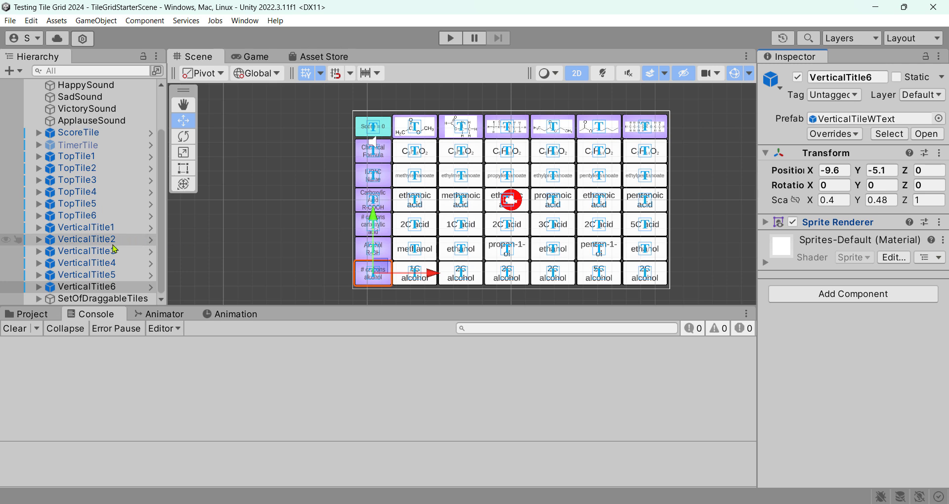
Step: Expand SetOfDraggableTiles, look through its list of child tiles, and collapse the group again
left_click(39, 299)
scroll(160, 212, "down", 7)
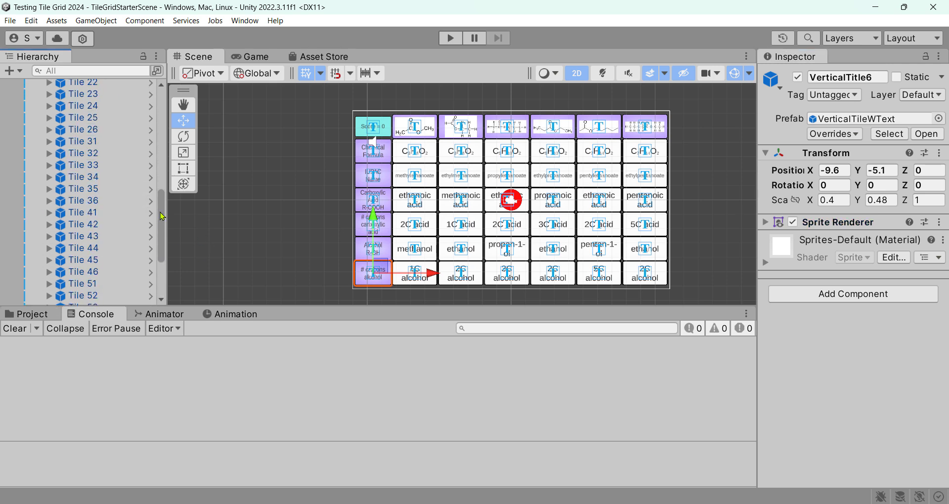
scroll(160, 217, "up", 5)
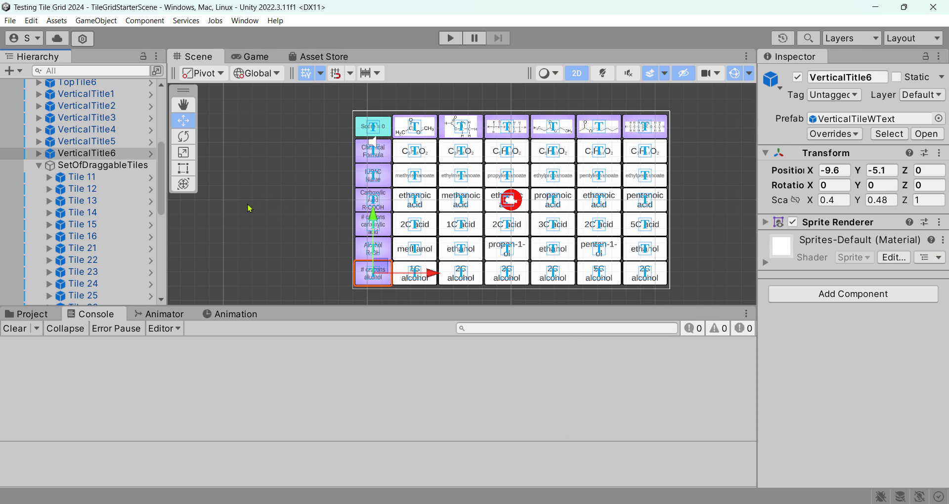
left_click(39, 165)
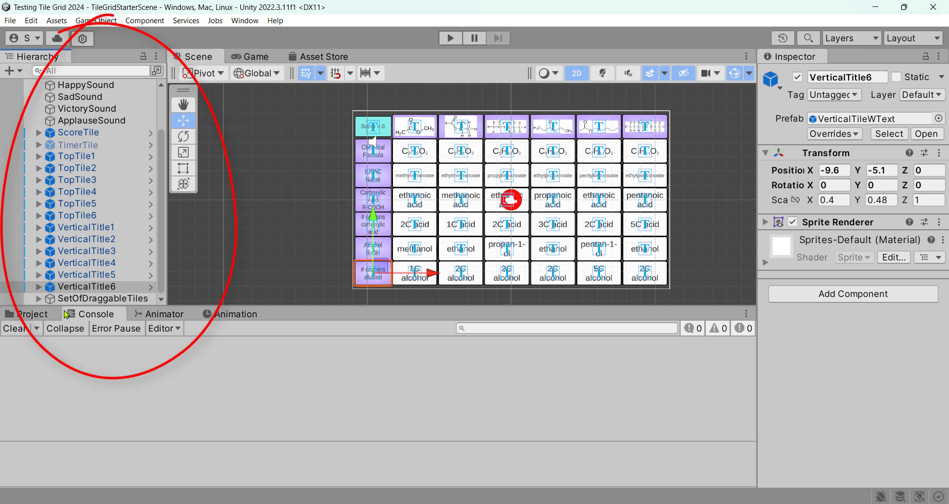
Step: Select and expand SetOfDraggableTiles in the scene's object list, and select its child Tile 11
left_click(96, 300)
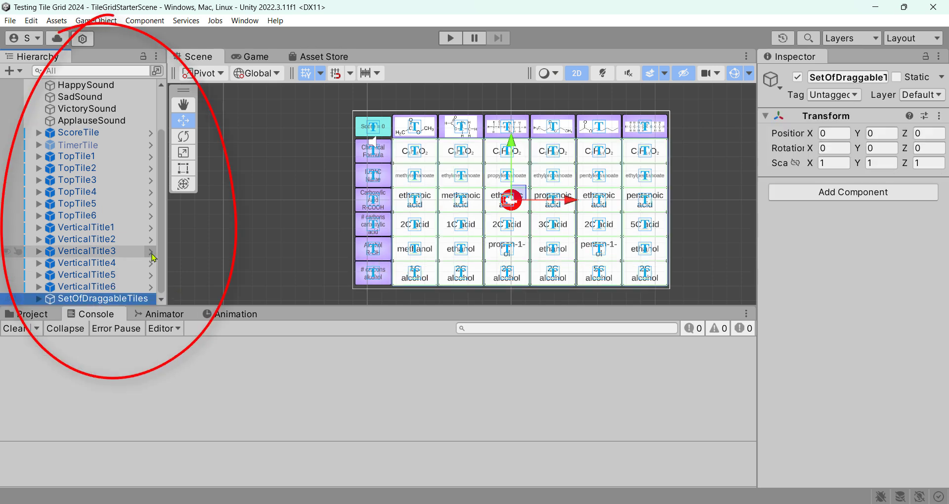
left_click(39, 300)
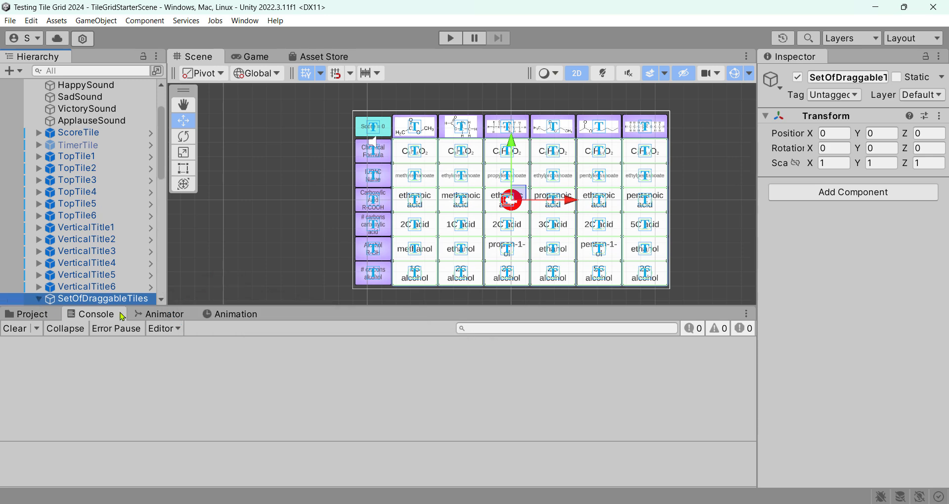
scroll(94, 188, "down", 5)
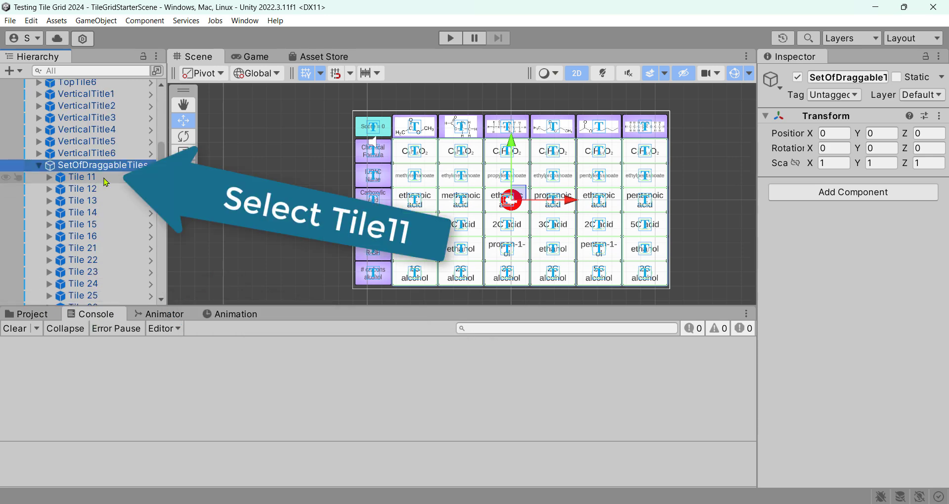
left_click(80, 177)
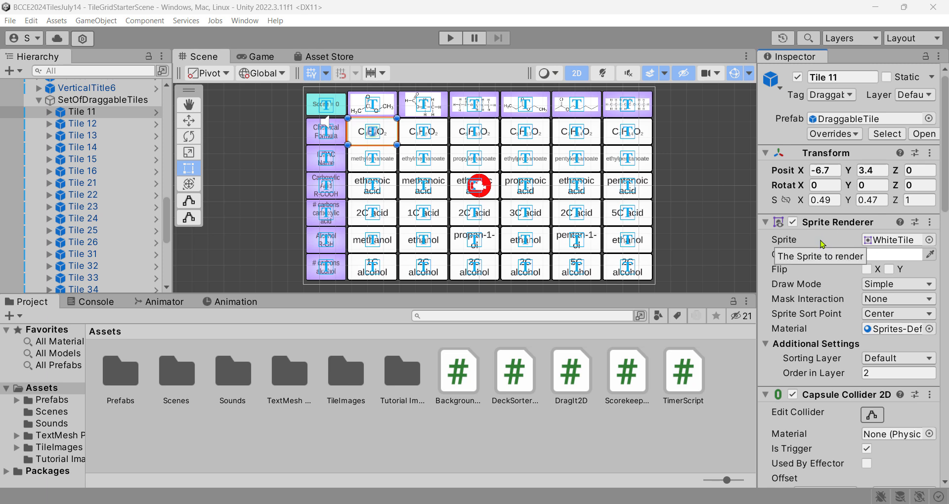
Step: Collapse Tile 11's Sprite Renderer, Capsule Collider 2D and Box Collider 2D components to reach the Drag It 2D script
left_click(765, 223)
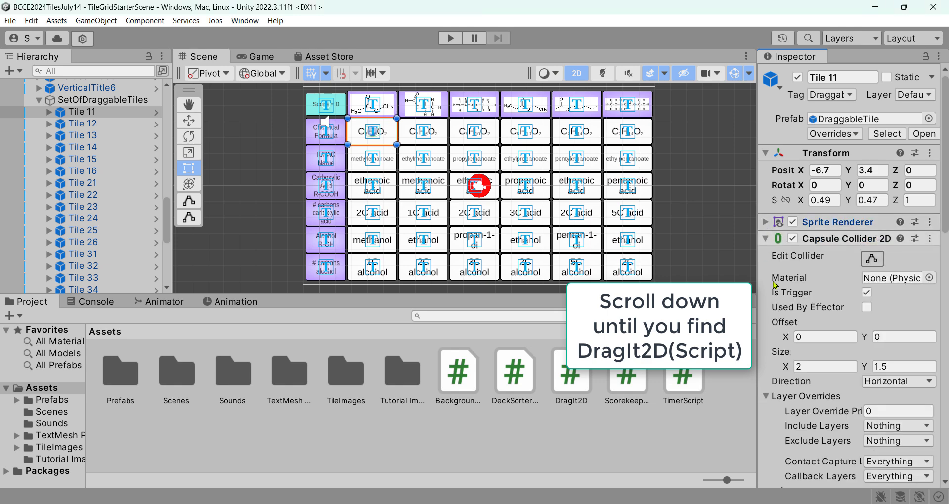
left_click(771, 239)
left_click(766, 256)
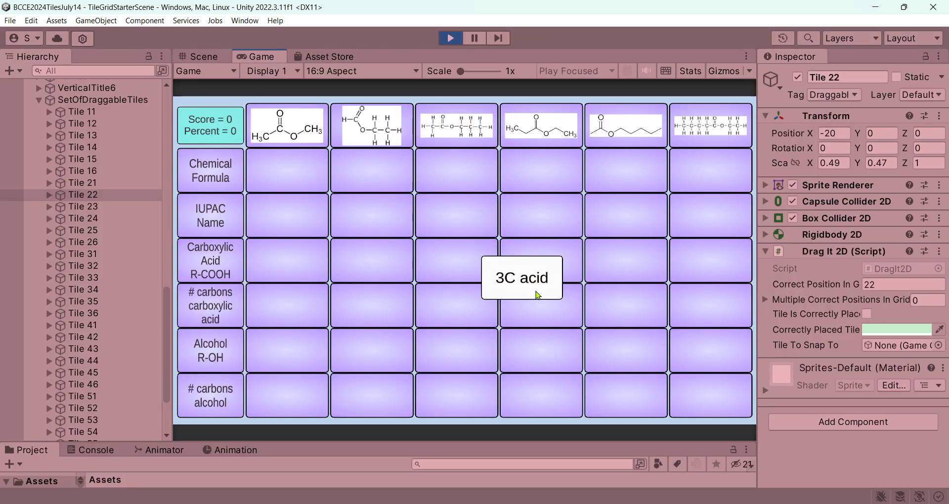
Step: In the running game, test the 3C acid tile over row 3, column 2, and drop it in row 4, column 4
left_click_drag(540, 296, 383, 267)
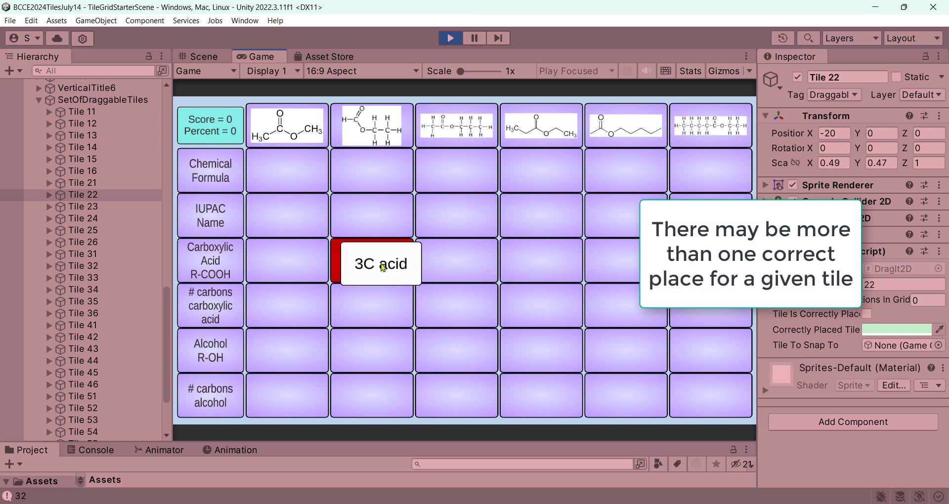
left_click_drag(383, 268, 510, 291)
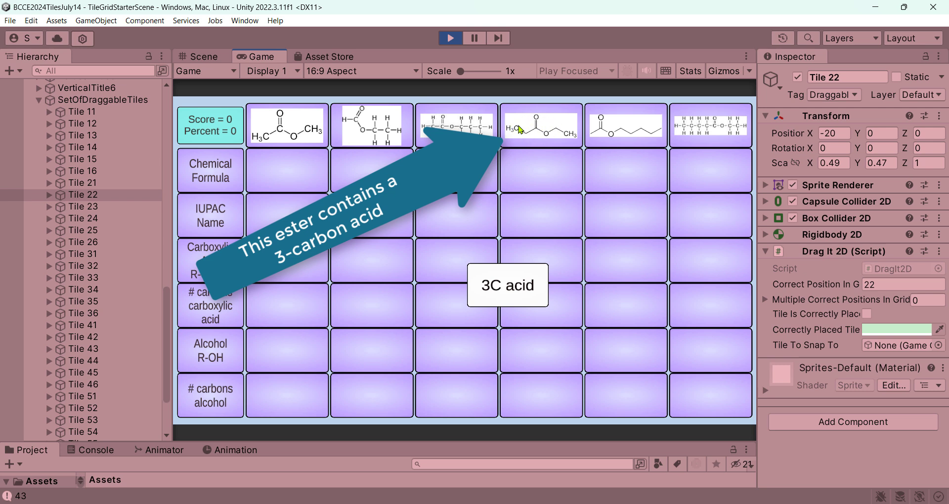
left_click_drag(511, 294, 542, 313)
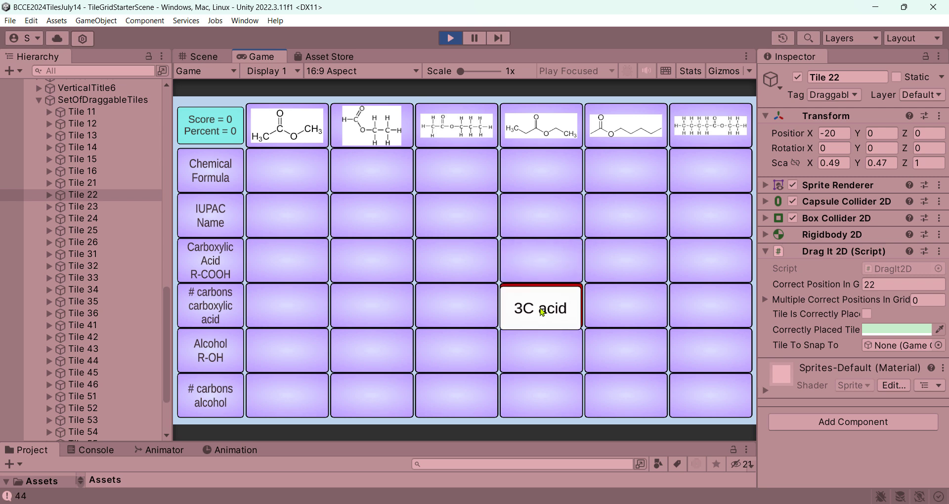
mouse_move(542, 313)
left_mouse_down()
mouse_move(460, 307)
mouse_move(464, 316)
mouse_move(548, 310)
left_mouse_up()
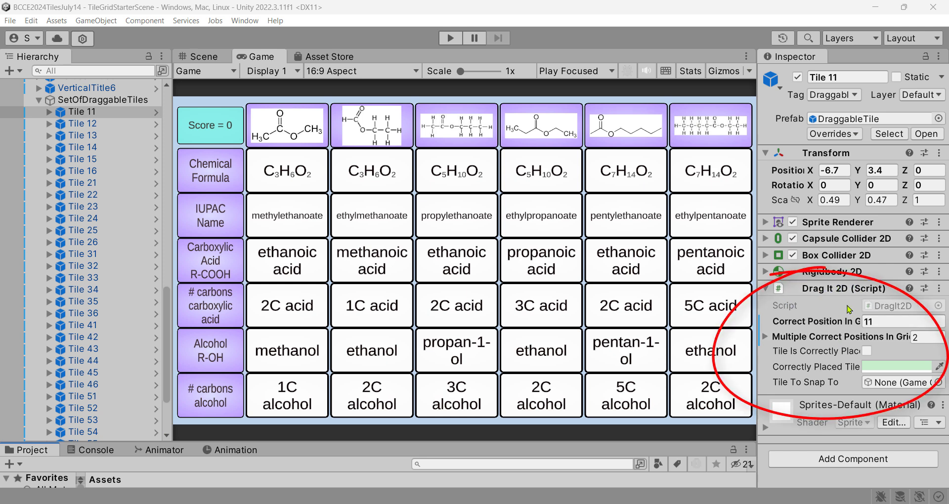
Step: Check the Drag It 2D correct grid position of Tile 12, Tile 13 and Tile 14 in turn
left_click(112, 126)
left_click(108, 137)
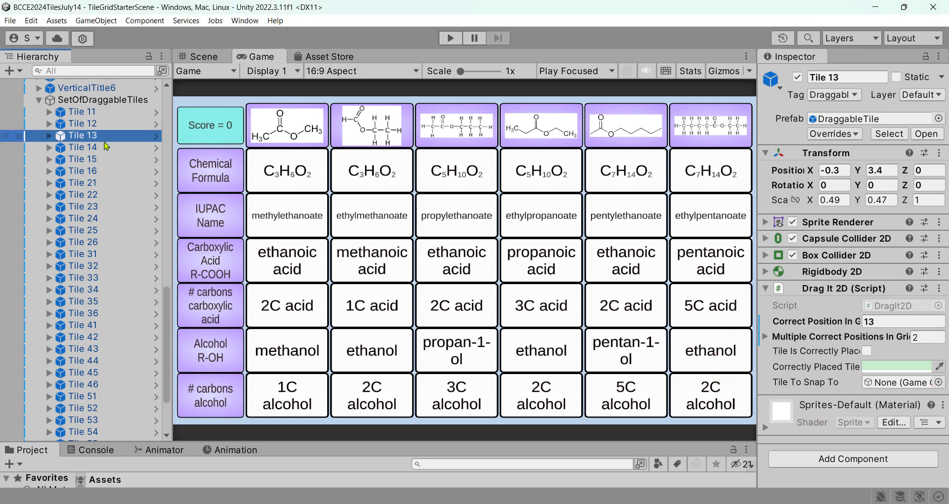
left_click(108, 148)
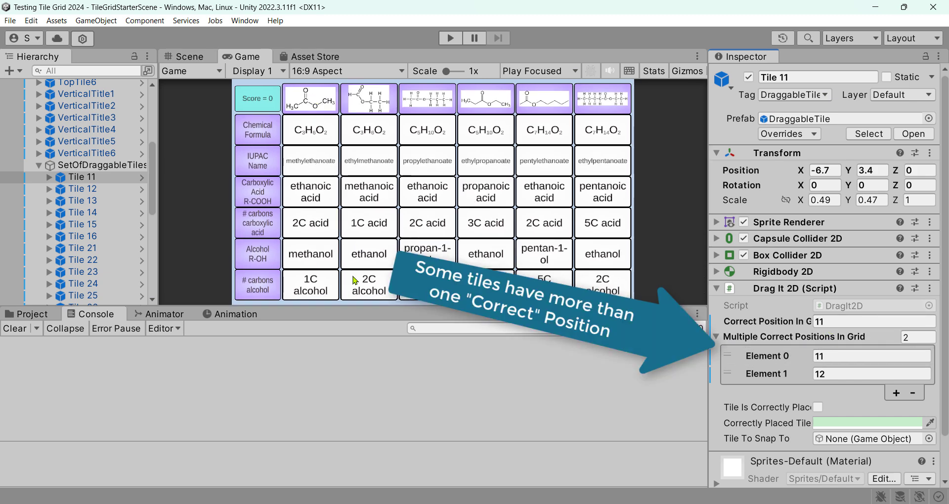
Step: Enlarge the Game view and compare the Multiple Correct Positions In Grid lists of Tiles 11, 12 and 21
left_click_drag(353, 307, 346, 437)
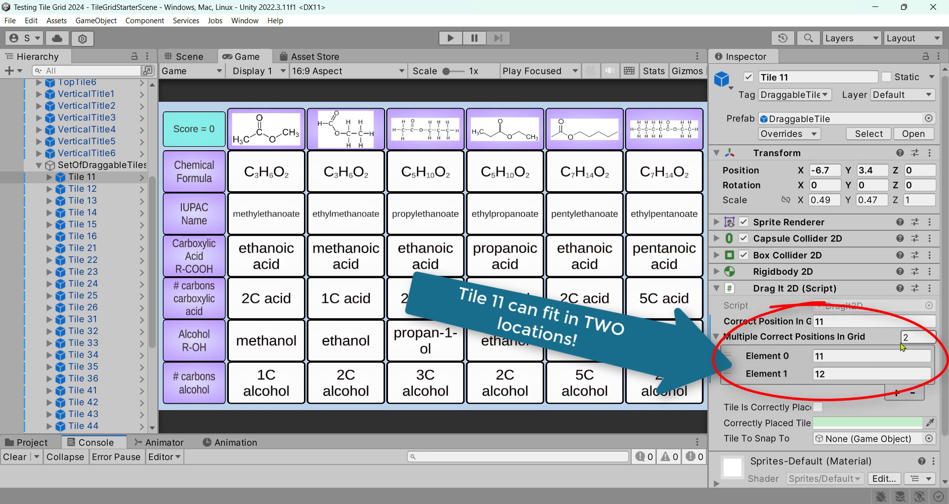
left_click(825, 356)
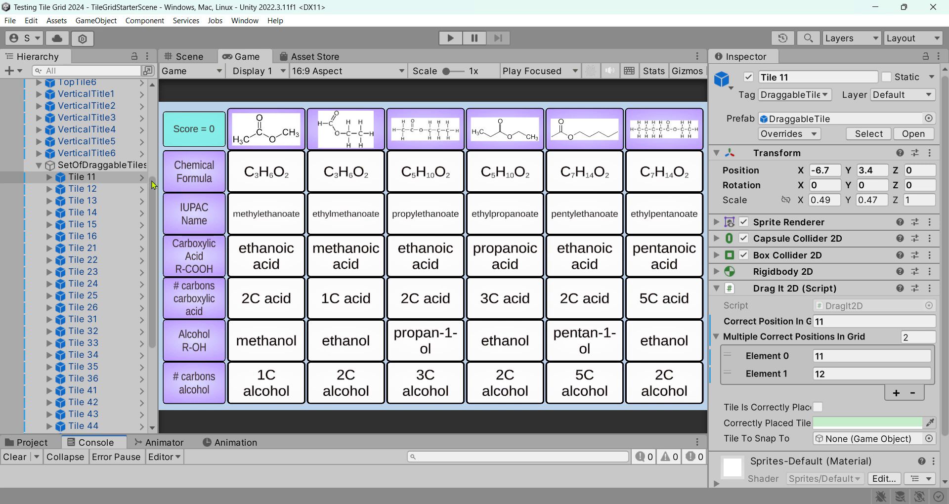
left_click(113, 189)
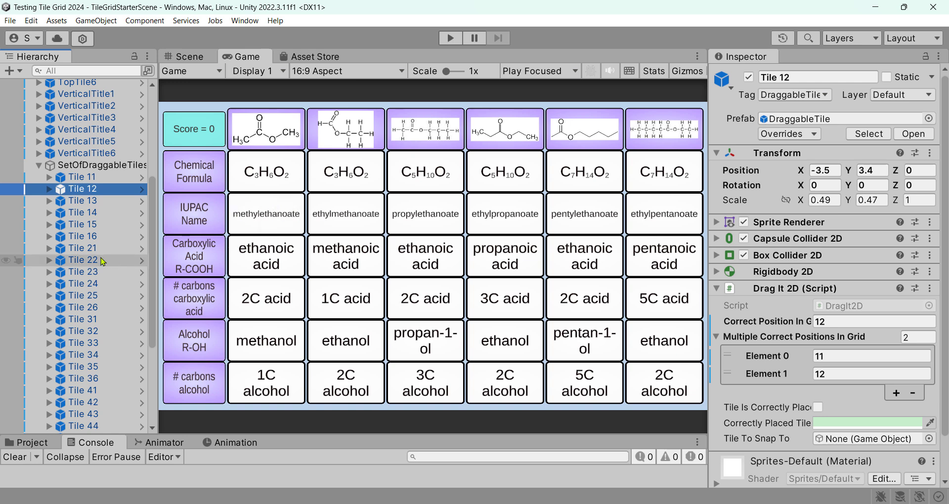
left_click(84, 248)
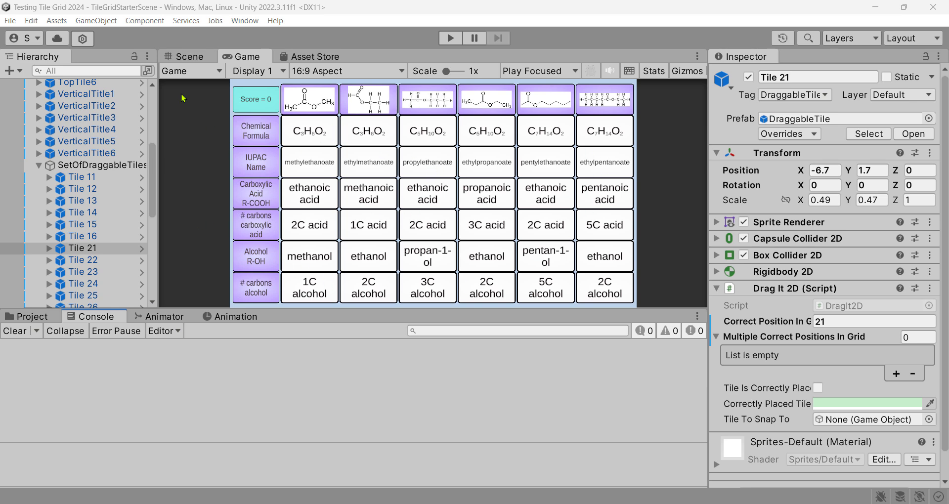
Step: Look at the selected Tile 21 in the Scene view and return to the Game view
left_click(189, 56)
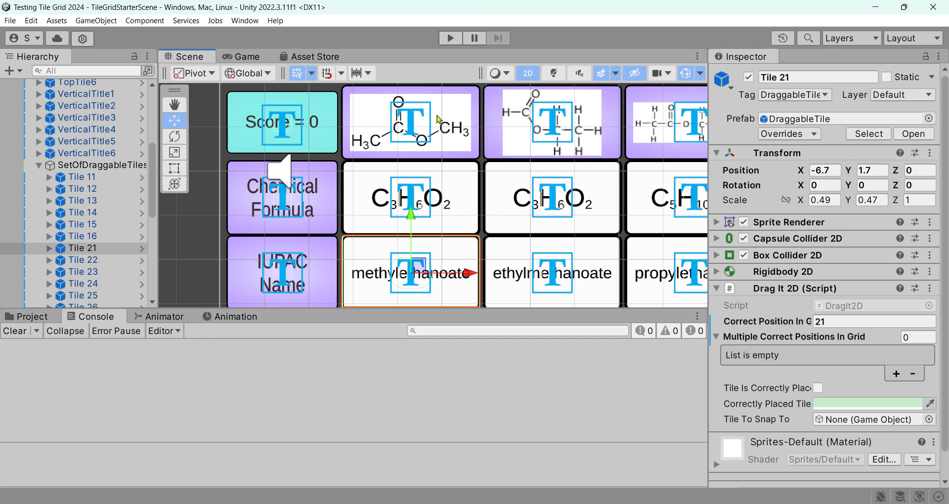
left_click(248, 58)
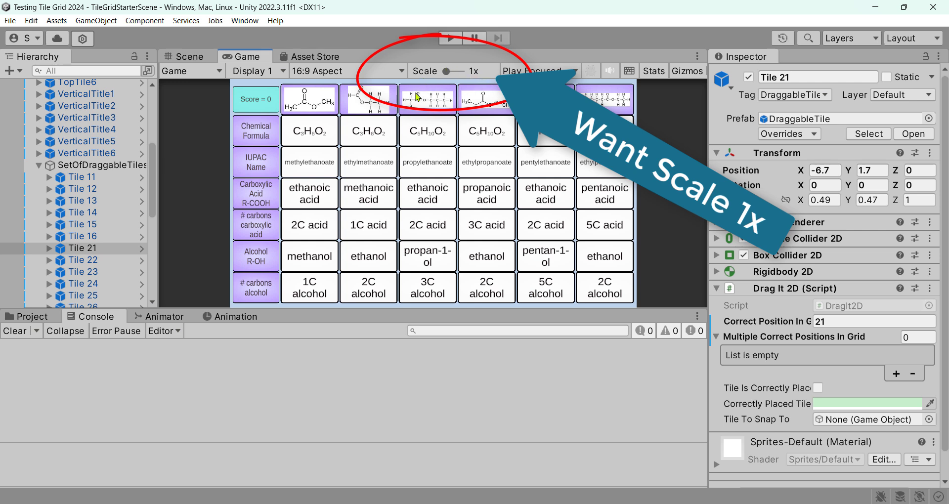
Step: Enable Low Resolution Aspect Ratios for the Game view and test its scale at 7.5x before reducing it to 1.5x
left_click(402, 71)
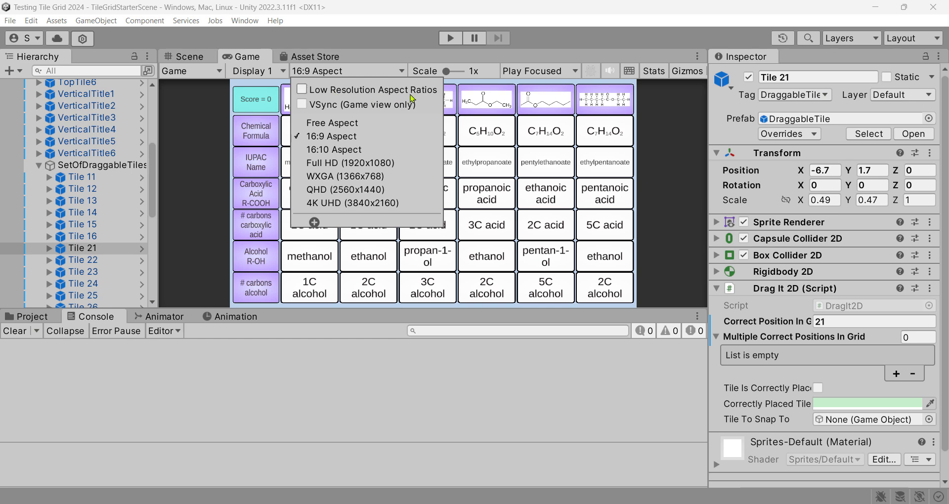
left_click(376, 90)
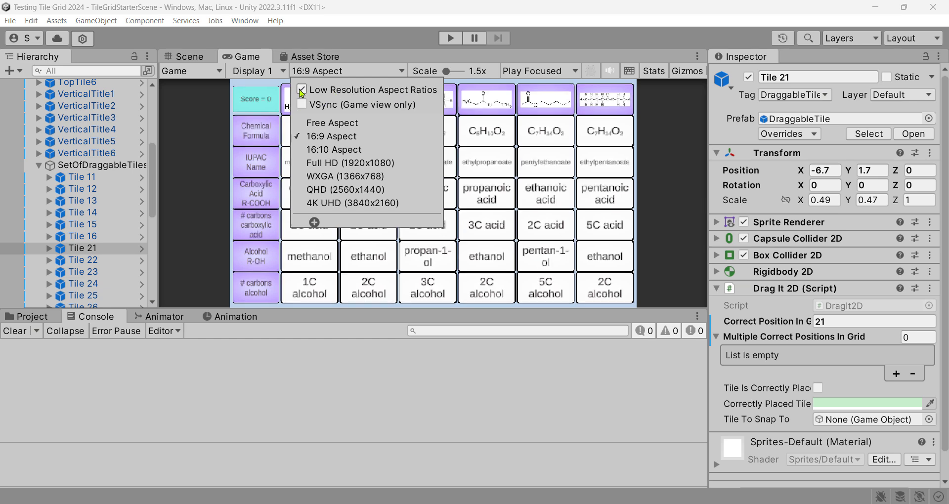
left_click(655, 204)
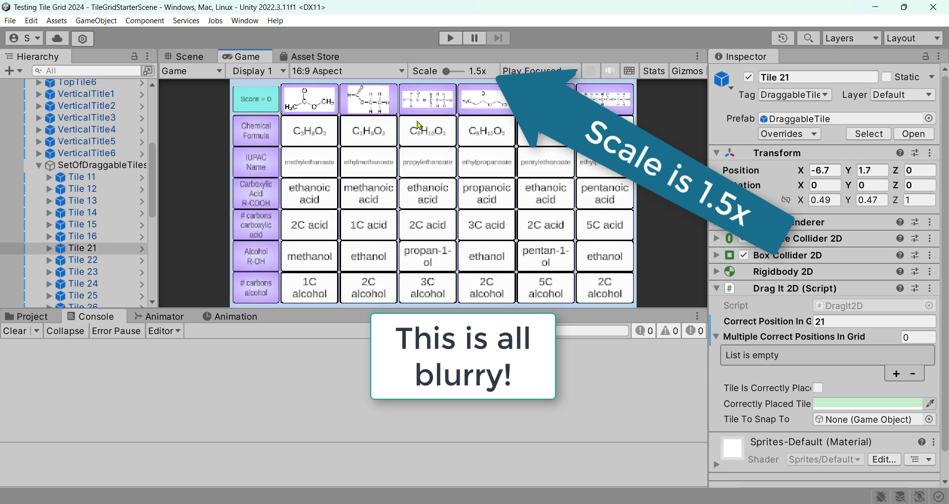
left_click_drag(439, 72, 476, 74)
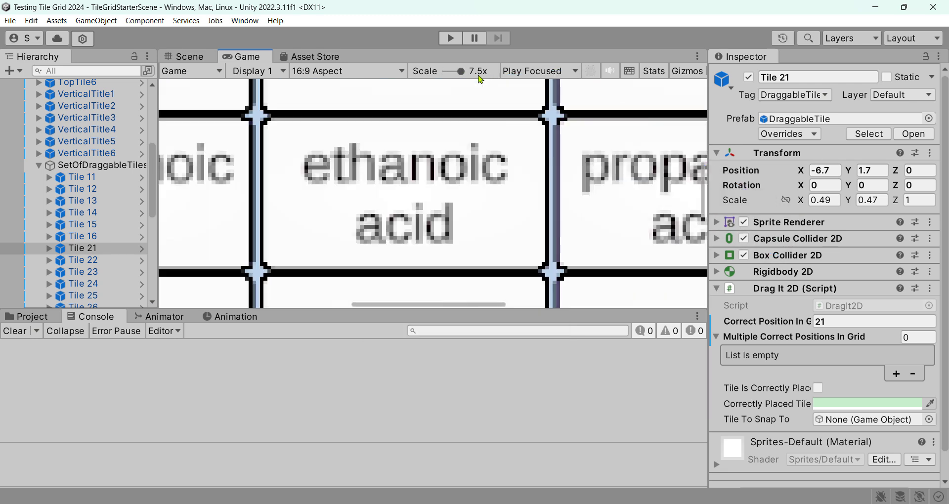
left_click_drag(460, 73, 379, 75)
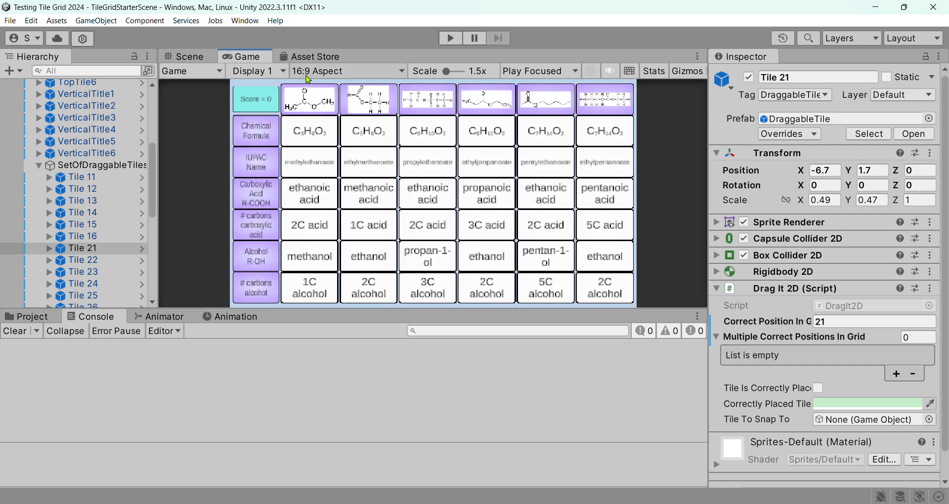
Step: Disable Low Resolution Aspect Ratios for the Game view so that it is rendered sharply
left_click(400, 74)
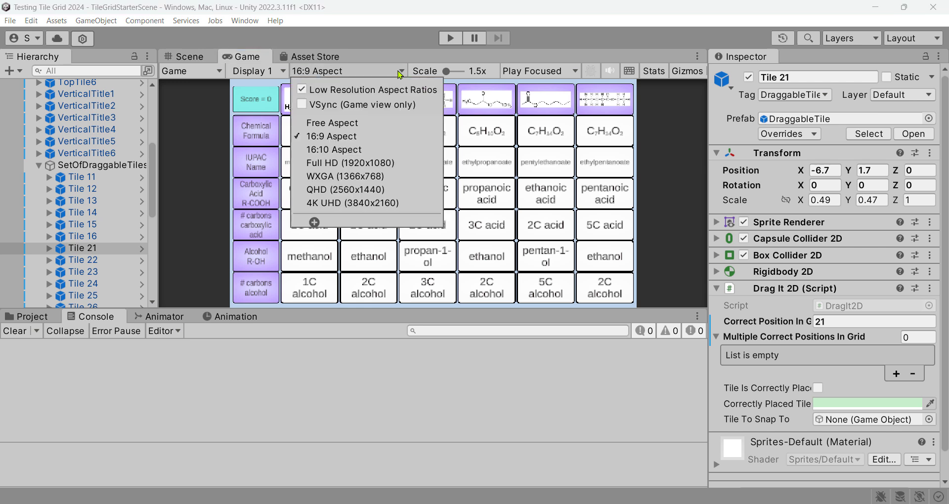
left_click(304, 92)
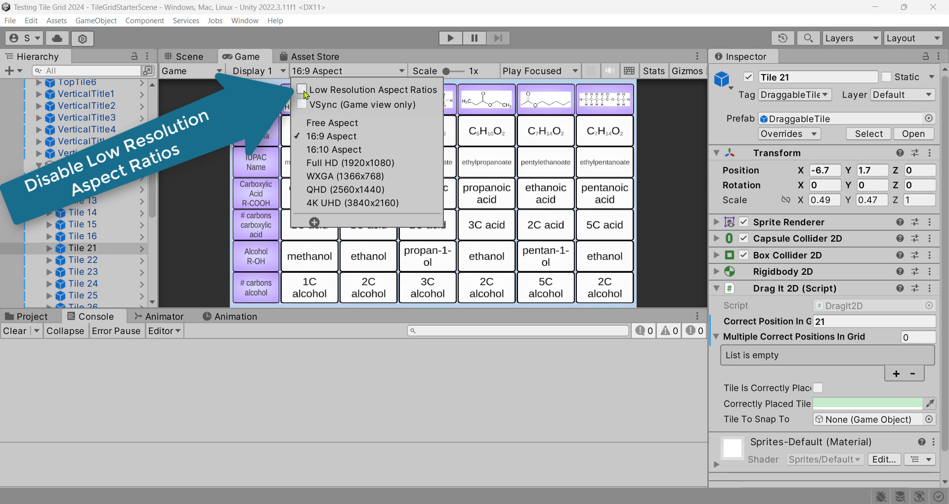
left_click(686, 182)
Step: Try Free Aspect for the Game view, restore 16:9 Aspect, and open the aspect ratio options again
left_click(402, 72)
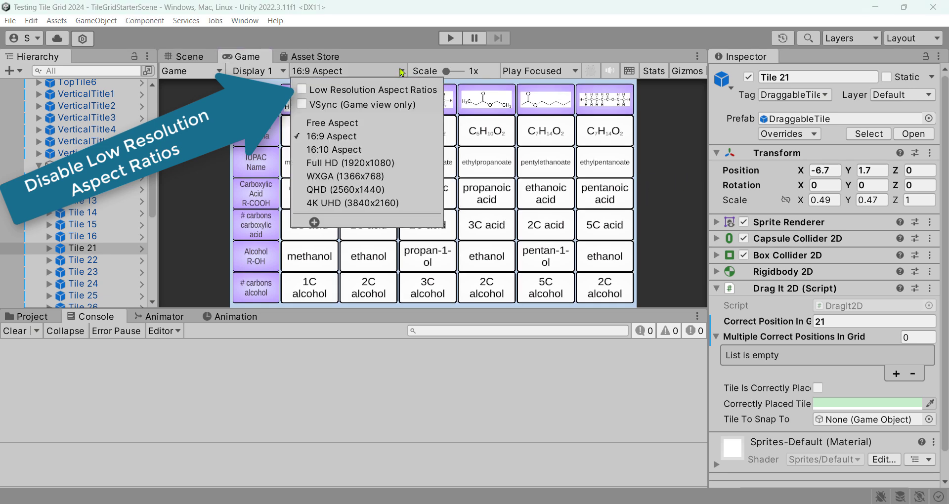
left_click(349, 127)
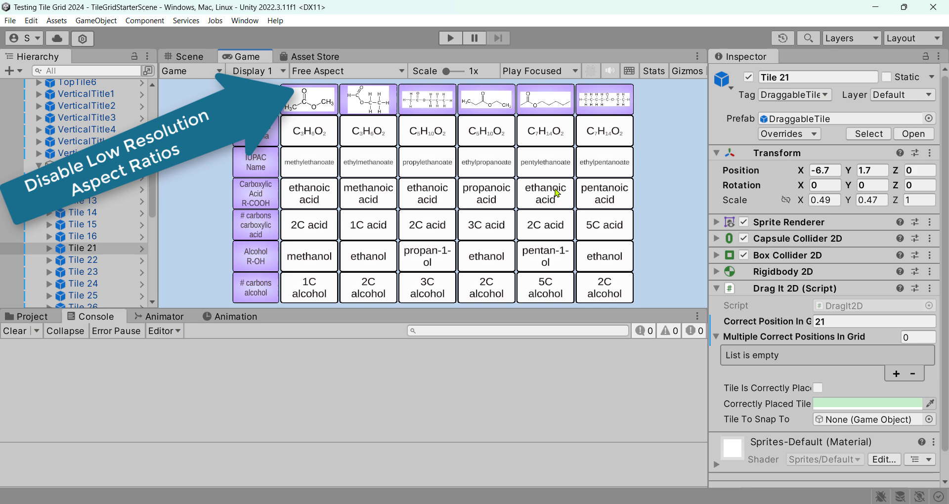
left_click(396, 74)
left_click(346, 134)
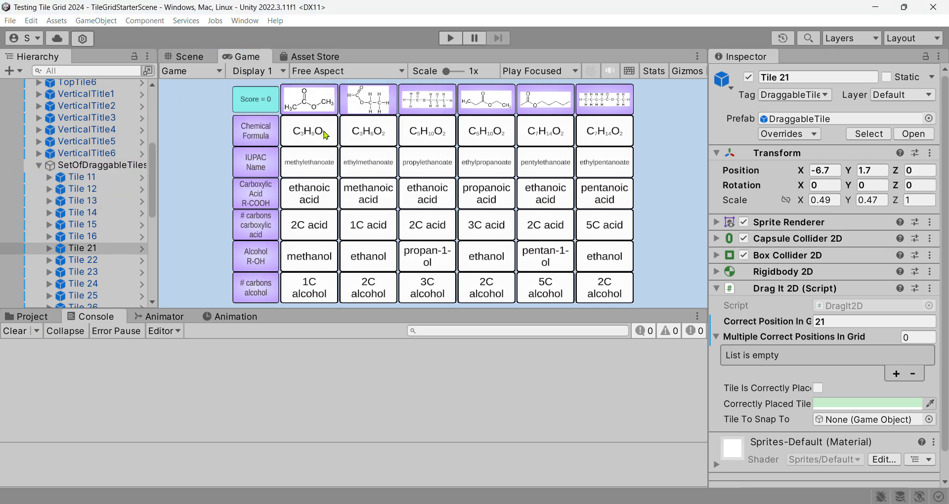
left_click(387, 72)
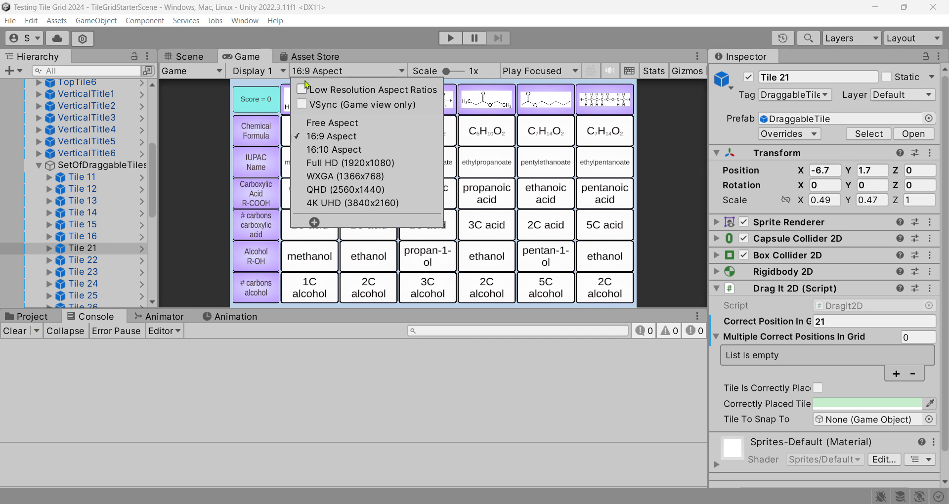